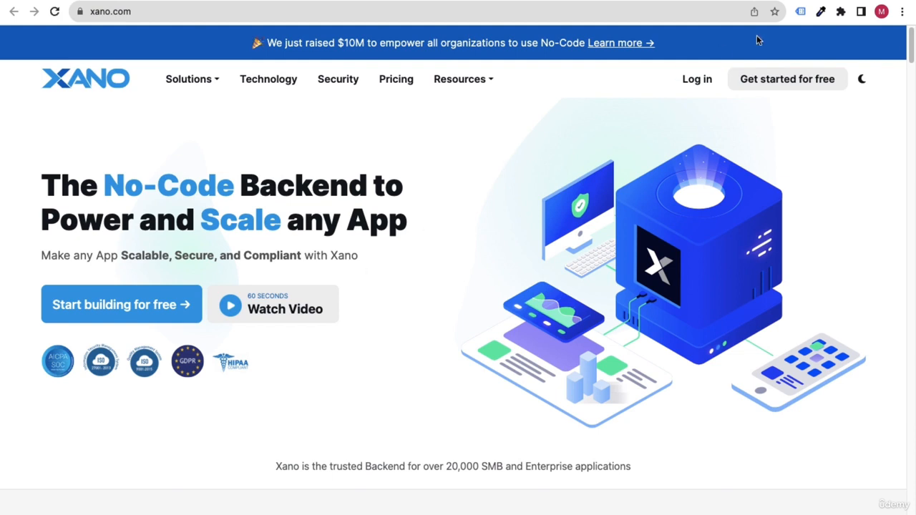
# Step: Open my-link.in/xano in a new browser tab
pyautogui.hotkey('ctrl', 't')
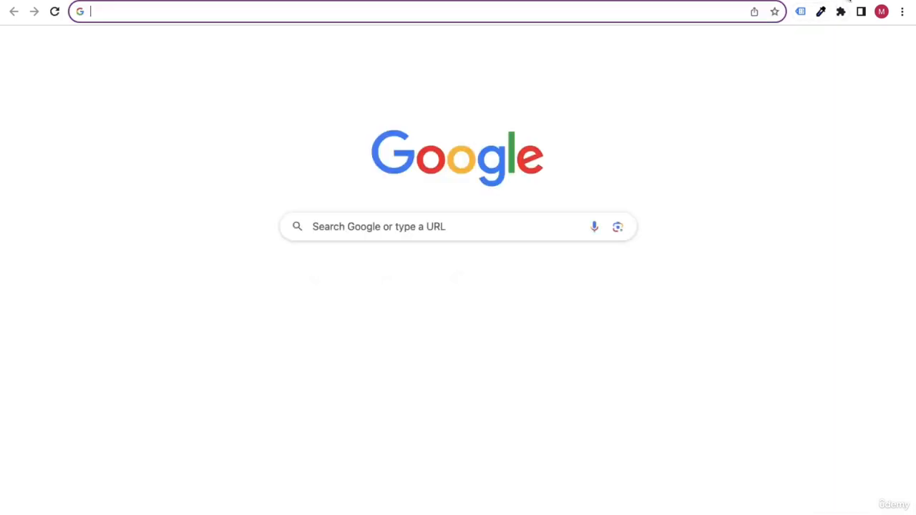
pyautogui.write('my')
pyautogui.press('Right')
pyautogui.press('BackSpace')
pyautogui.press('BackSpace')
pyautogui.press('BackSpace')
pyautogui.press('BackSpace')
pyautogui.press('BackSpace')
pyautogui.press('BackSpace')
pyautogui.press('BackSpace')
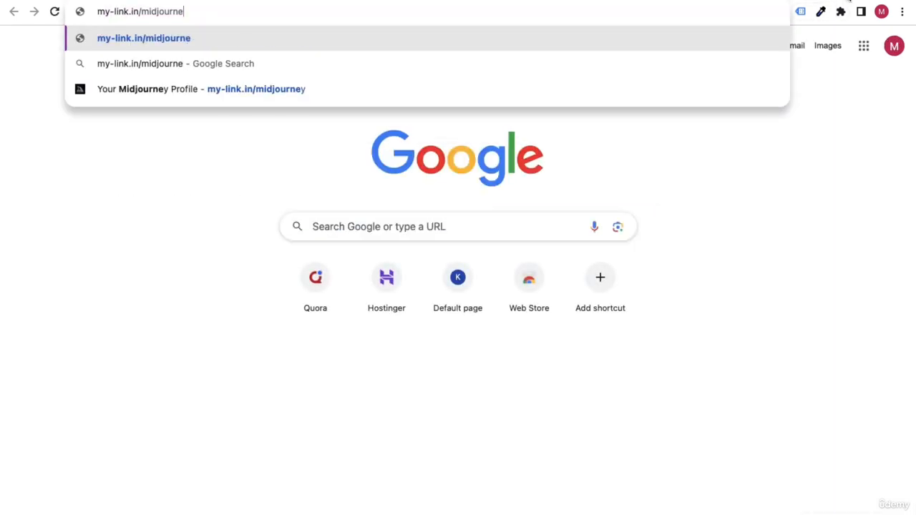
pyautogui.press('BackSpace')
pyautogui.press('BackSpace')
pyautogui.press('BackSpace')
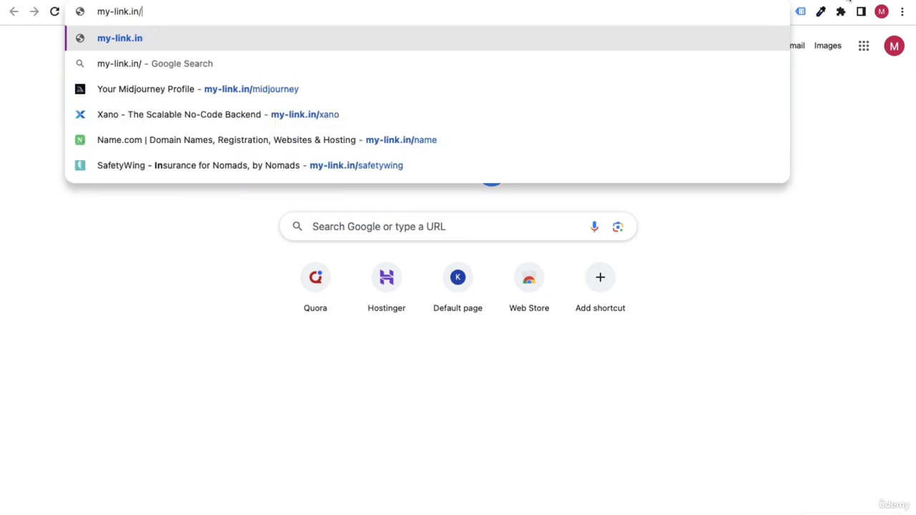
pyautogui.write('xano')
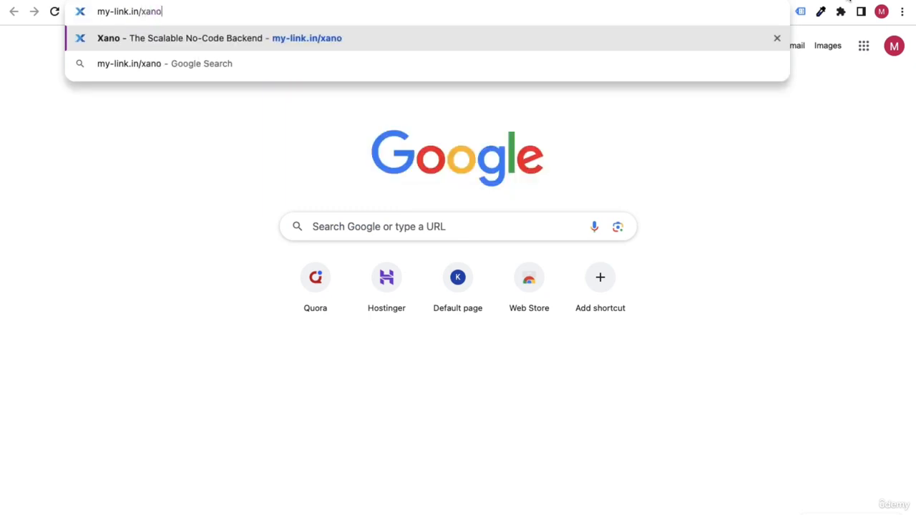
pyautogui.press('Return')
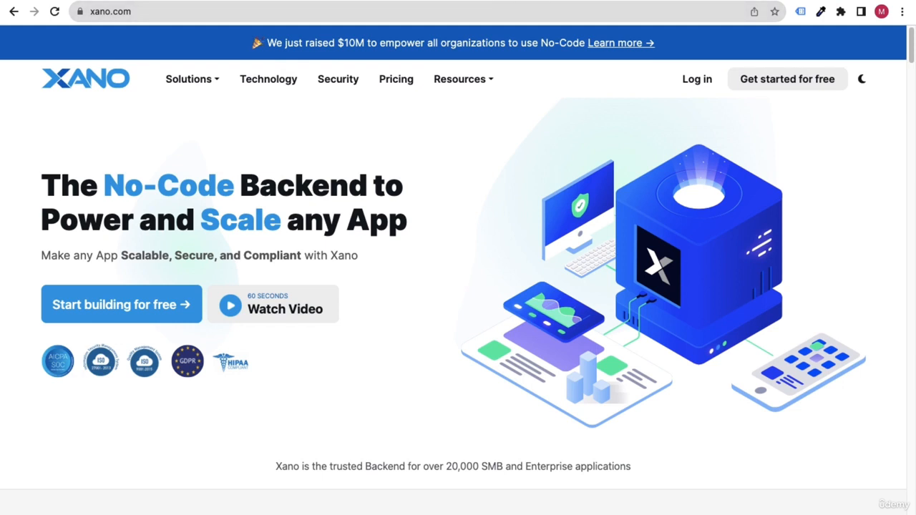
# Step: Sign up for the free Xano Build plan with the existing Google account, agreeing to the Terms & Conditions
pyautogui.click(805, 89)
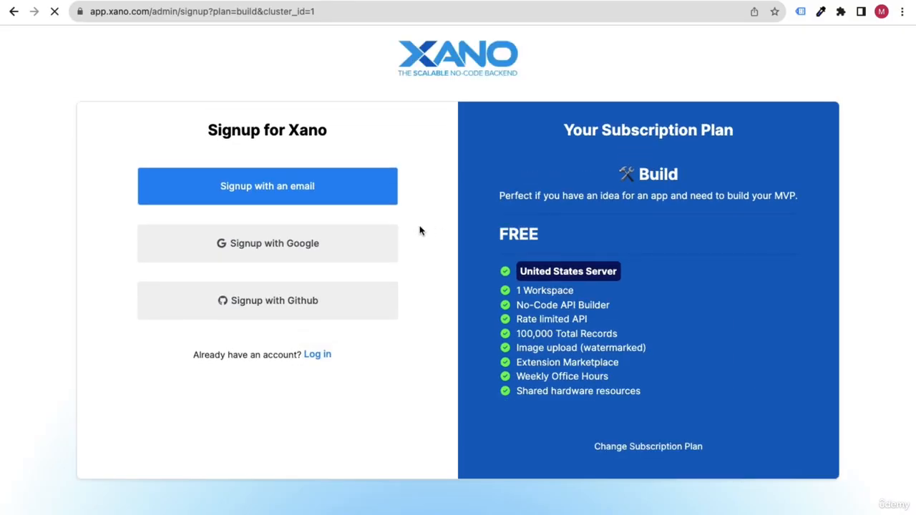
pyautogui.click(308, 246)
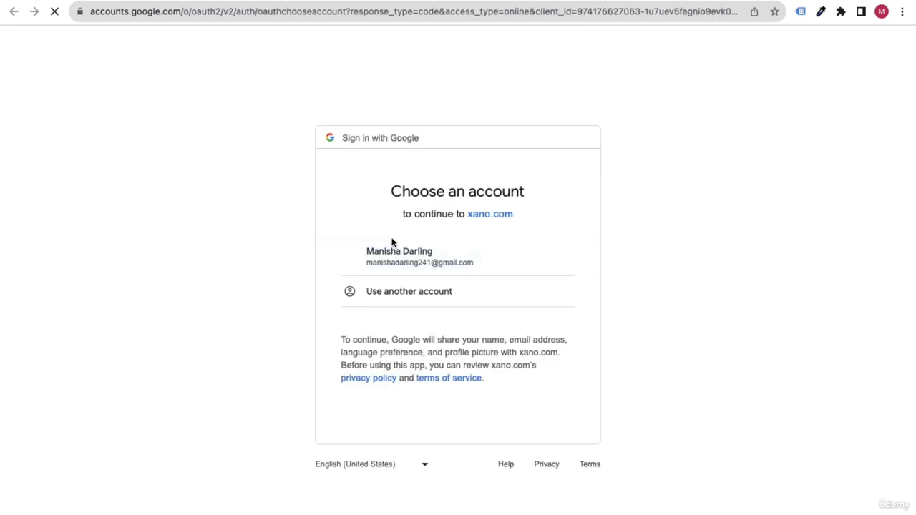
pyautogui.click(397, 261)
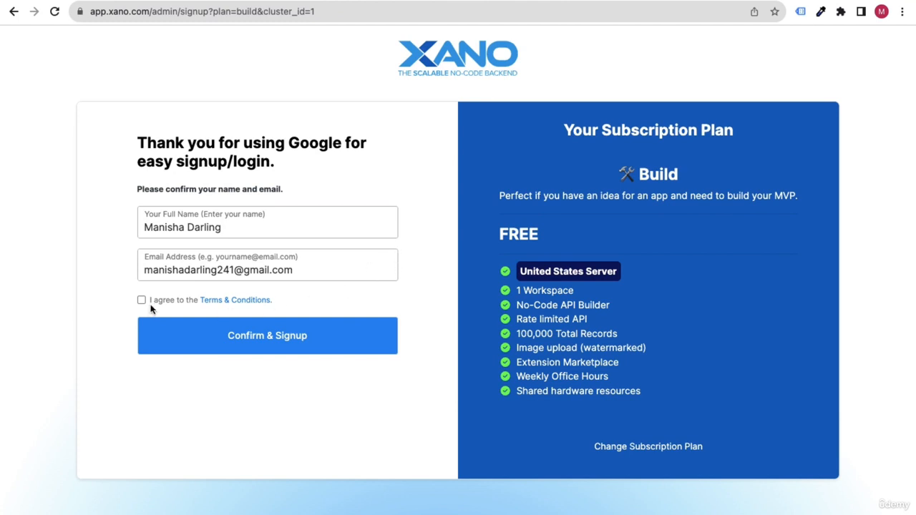
pyautogui.click(141, 300)
pyautogui.click(273, 336)
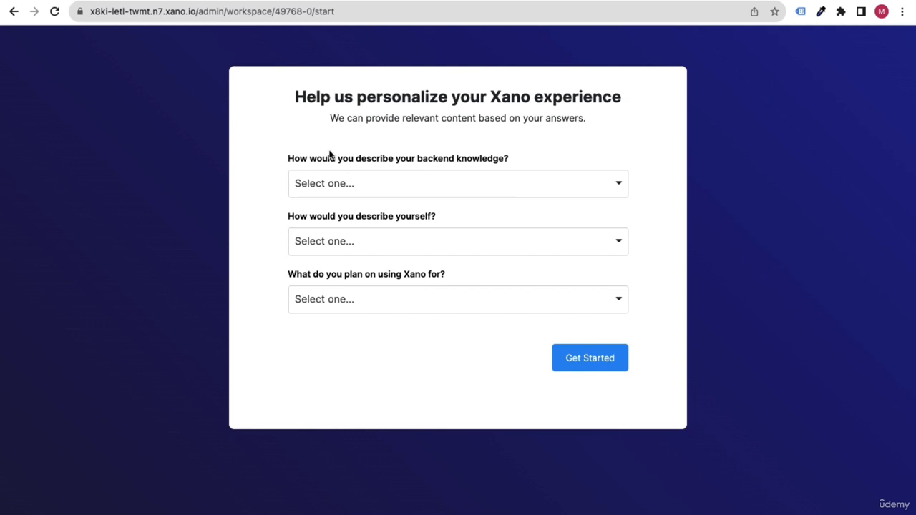
# Step: Submit the personalization answers: Beginner backend knowledge, No-Code Developer, and Build an internal tool
pyautogui.click(405, 181)
pyautogui.click(401, 200)
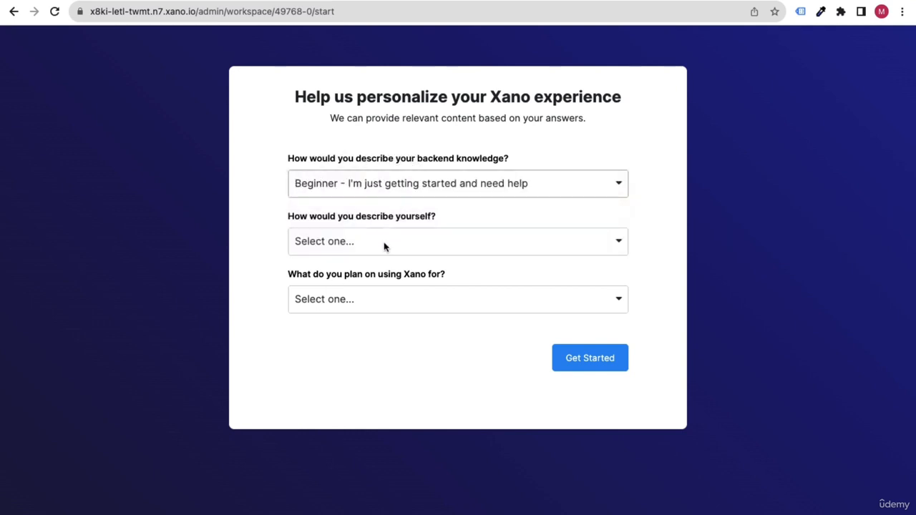
pyautogui.click(384, 244)
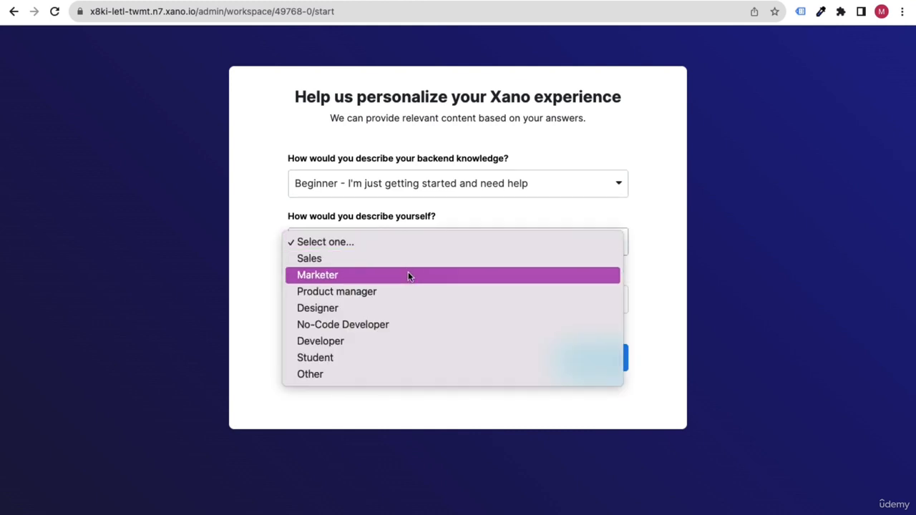
pyautogui.click(395, 326)
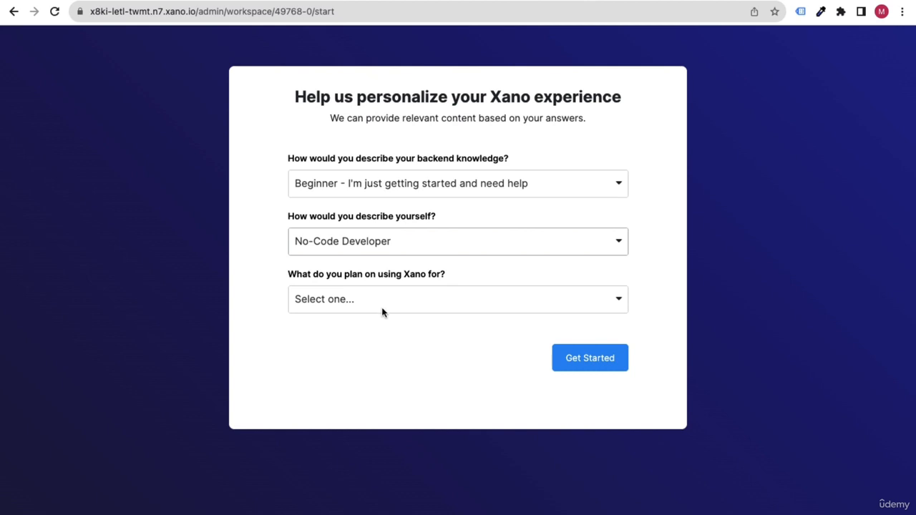
pyautogui.click(383, 309)
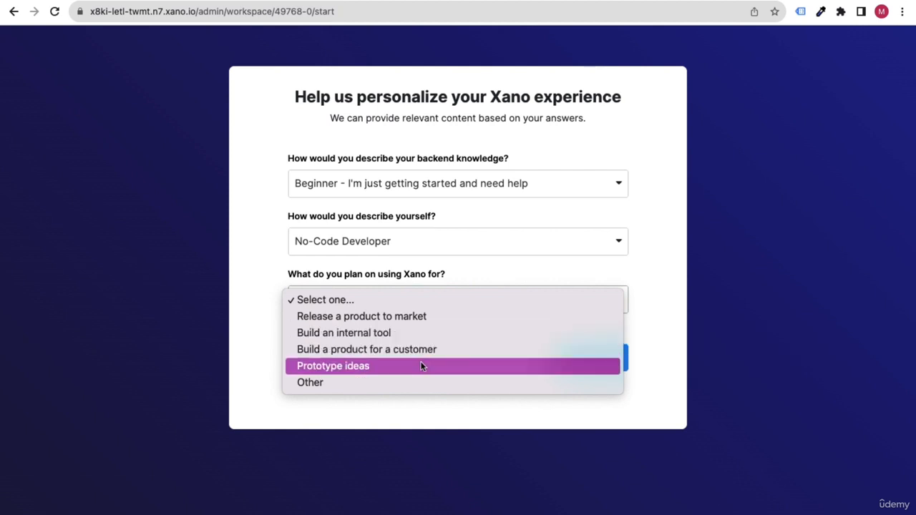
pyautogui.click(422, 336)
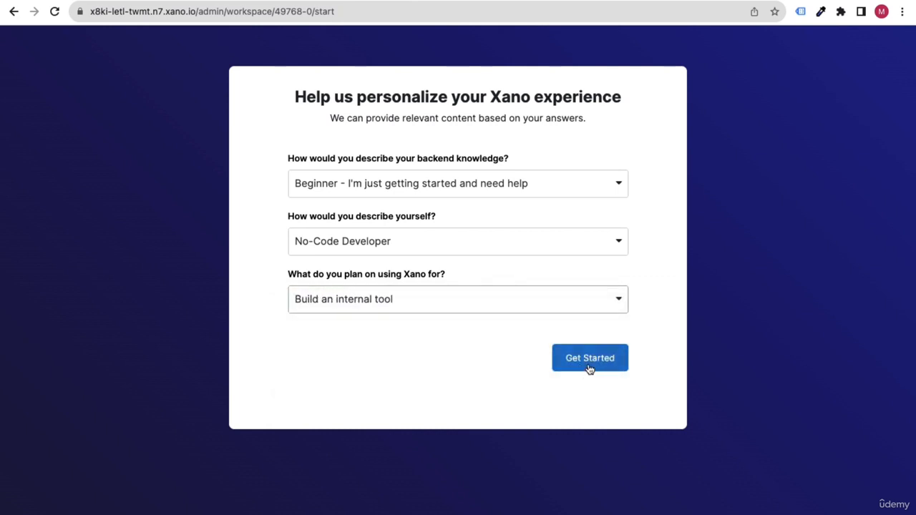
pyautogui.click(589, 358)
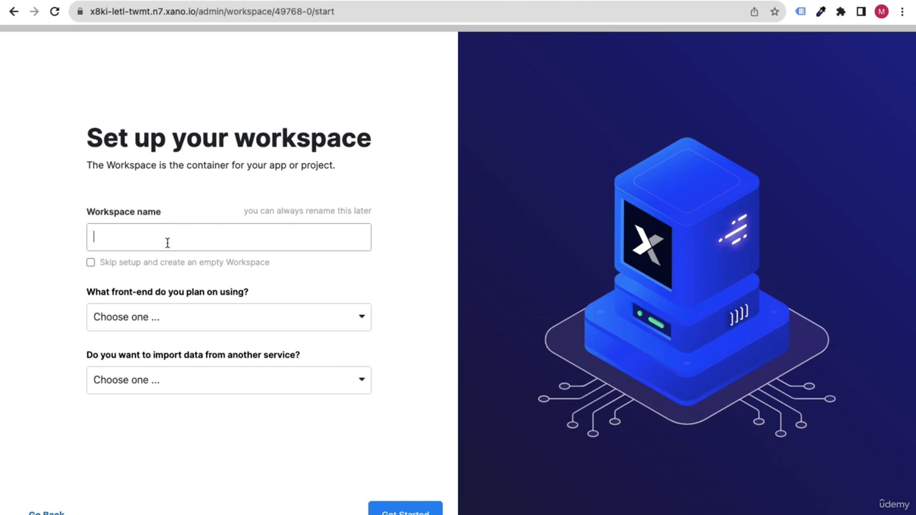
# Step: Create an empty workspace named Quotes, choosing "I haven't decided yet" as the front-end and skipping the setup
pyautogui.write('Quotes')
pyautogui.click(58, 311)
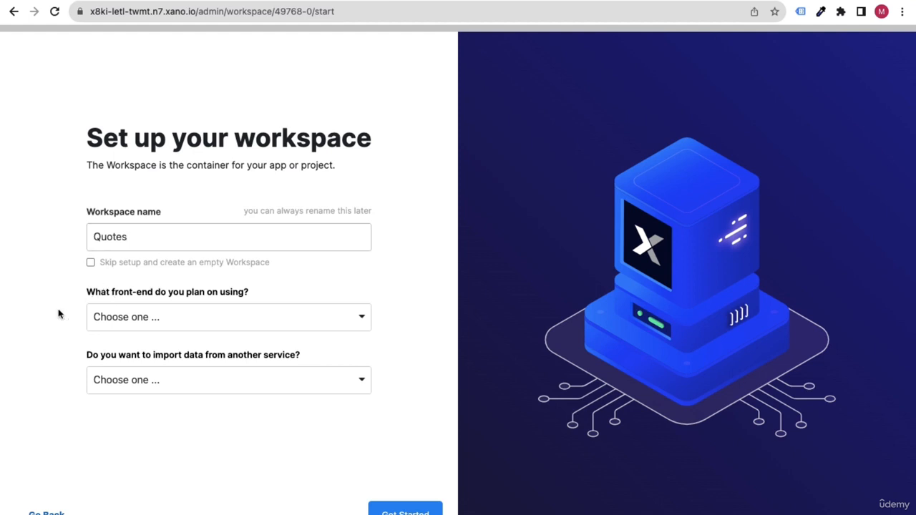
pyautogui.click(162, 315)
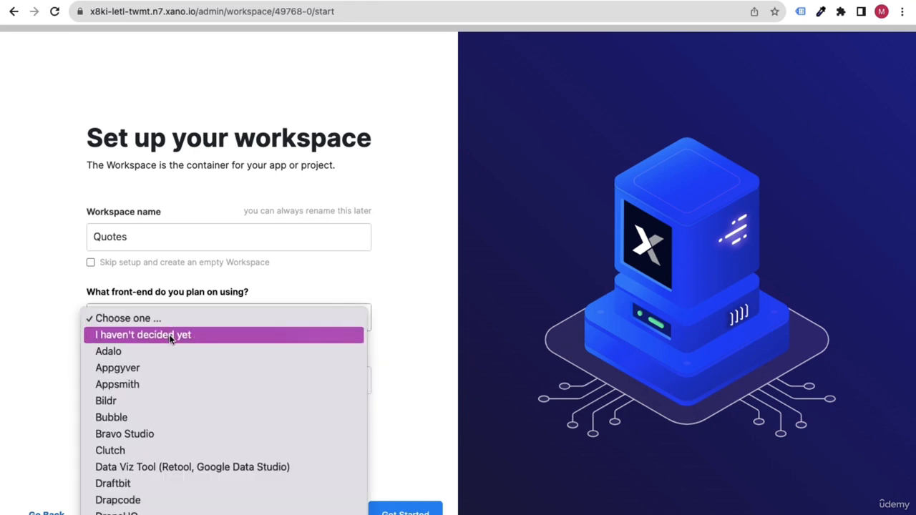
pyautogui.scroll(-2, 173, 350)
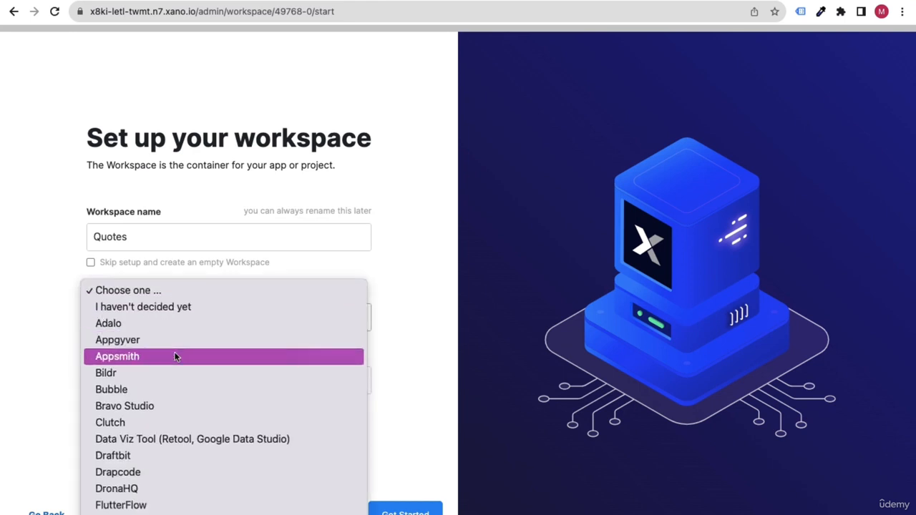
pyautogui.click(183, 307)
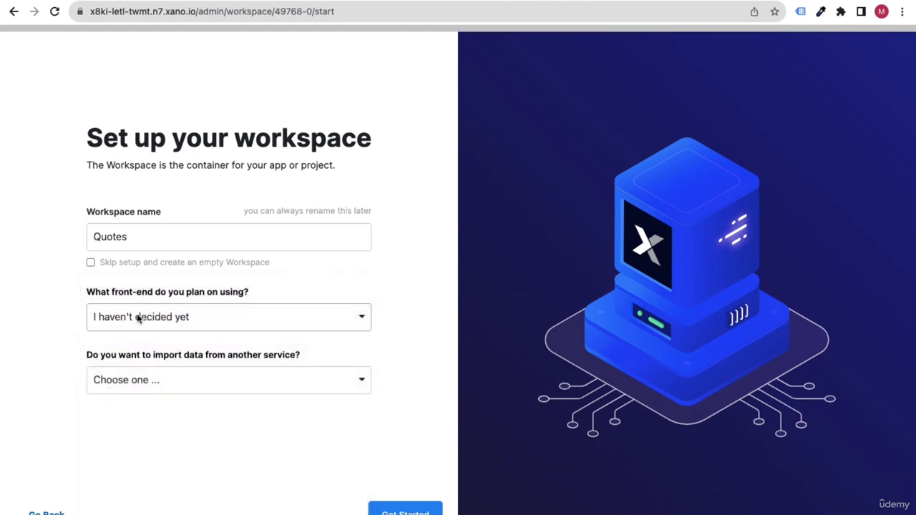
pyautogui.click(91, 264)
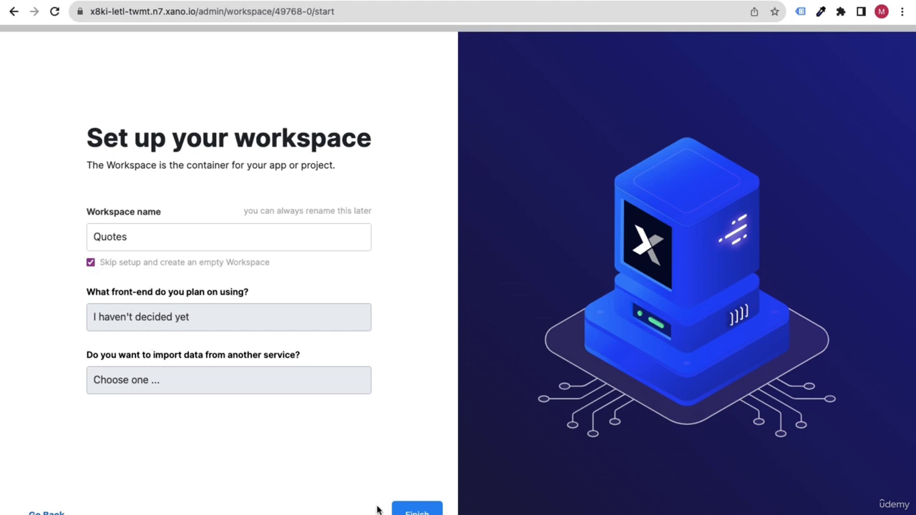
pyautogui.click(416, 509)
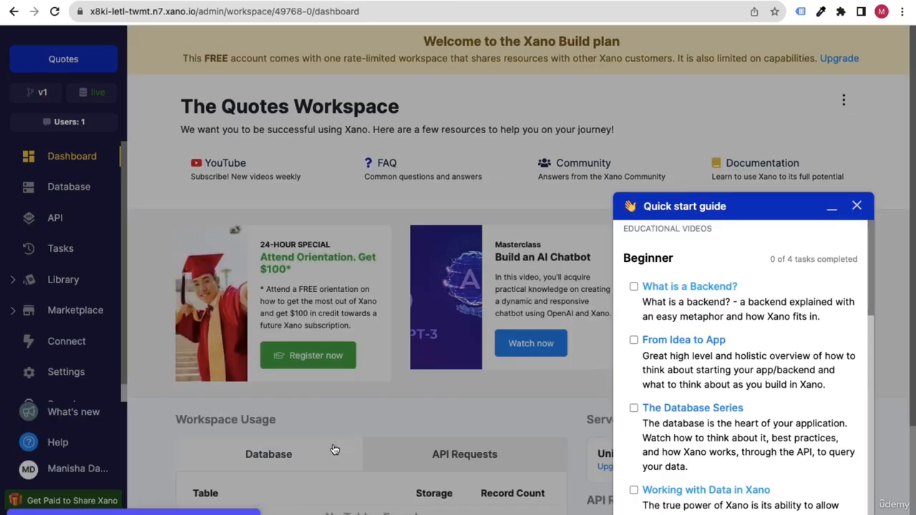
# Step: Dismiss the quick start guide on the workspace dashboard and confirm its removal
pyautogui.click(857, 207)
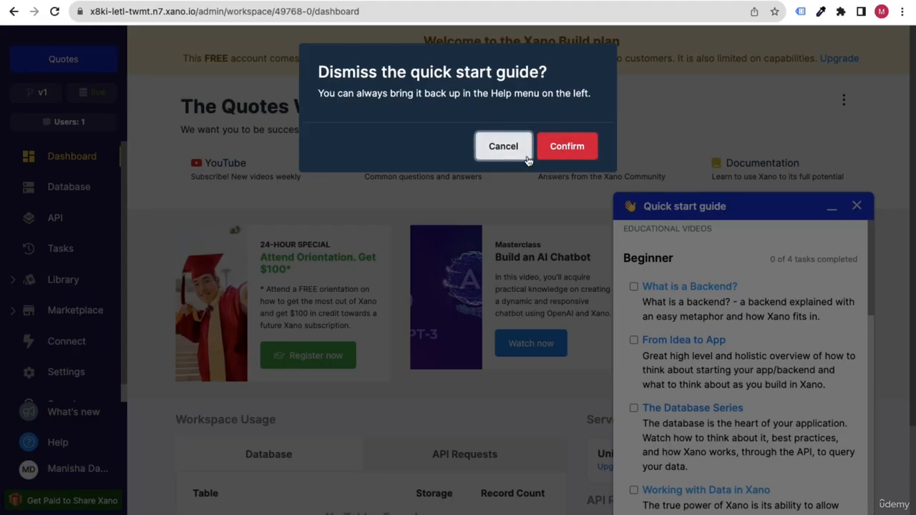
pyautogui.click(503, 147)
pyautogui.click(858, 207)
pyautogui.click(567, 148)
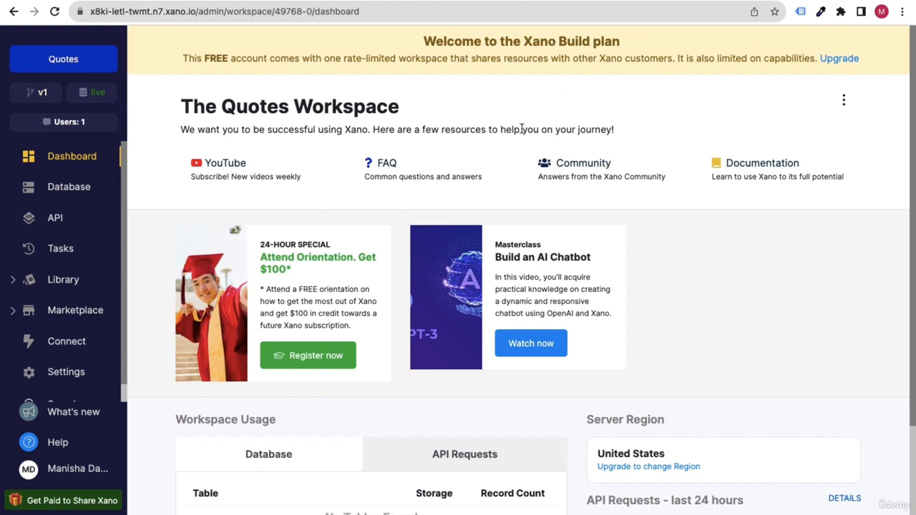
# Step: Check the workspace's API request and database usage on the dashboard, and open its database tables
pyautogui.scroll(-2, 573, 193)
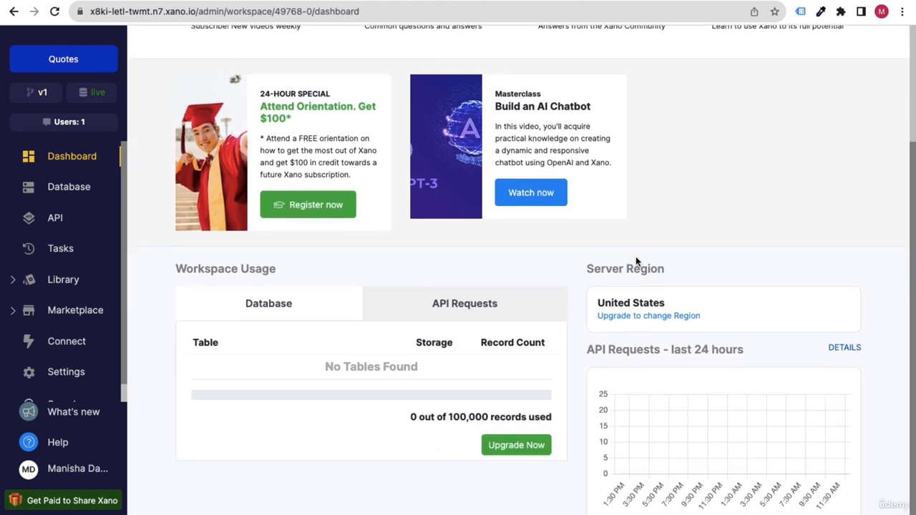
pyautogui.click(463, 308)
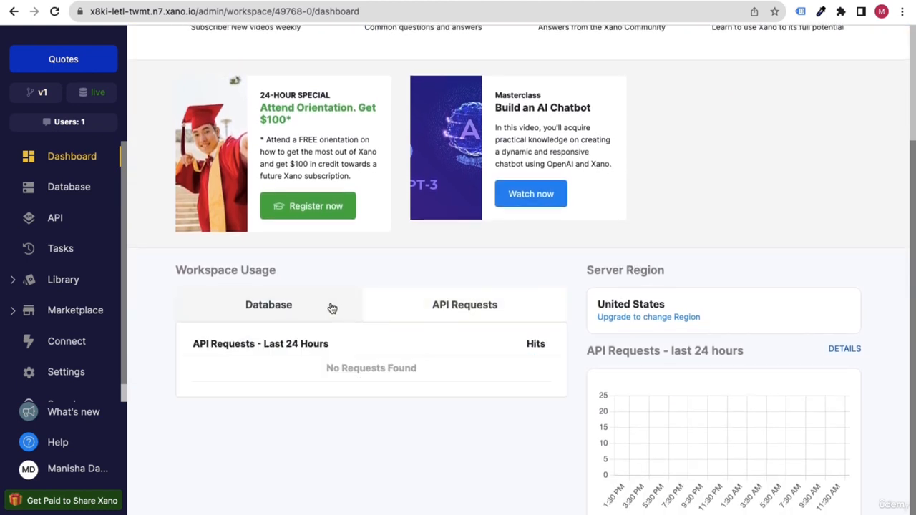
pyautogui.click(332, 309)
pyautogui.scroll(2, 351, 265)
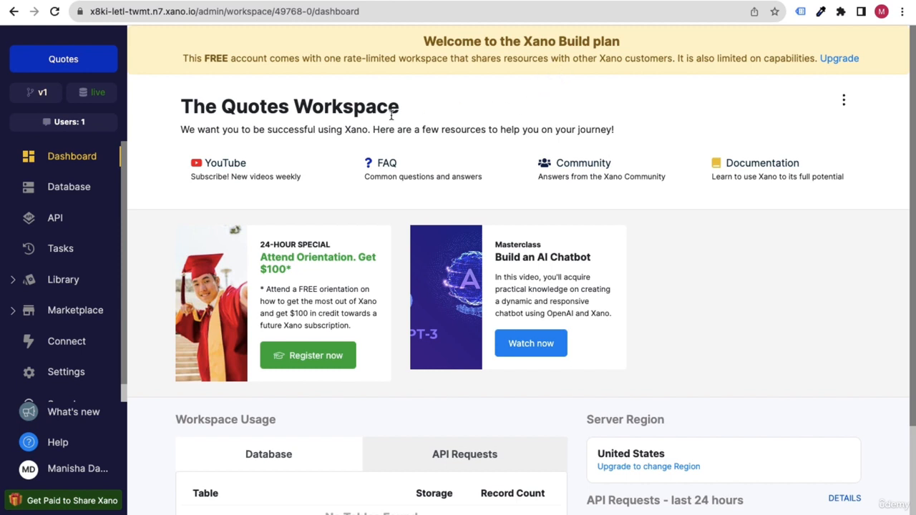
pyautogui.click(64, 191)
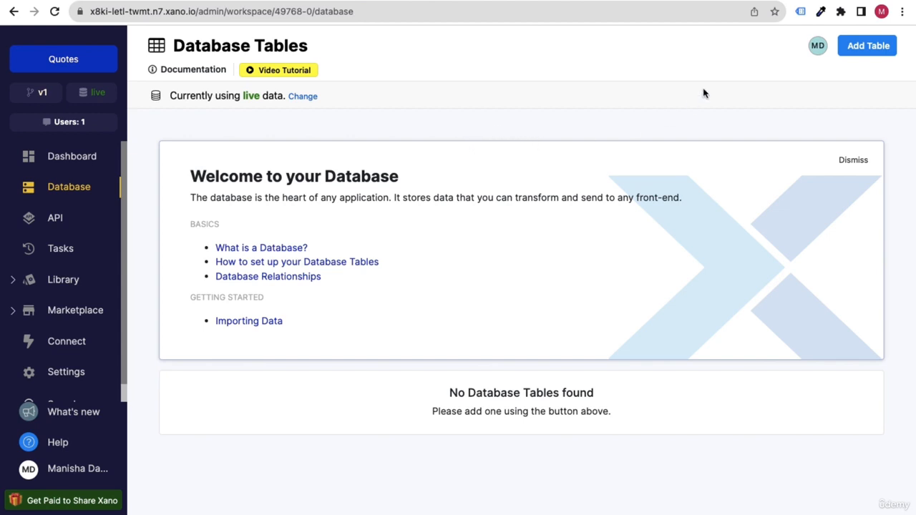
# Step: Search Google for "rapid api" in a new browser tab and open the Rapid API website
pyautogui.press('super+t')
pyautogui.write('rapi')
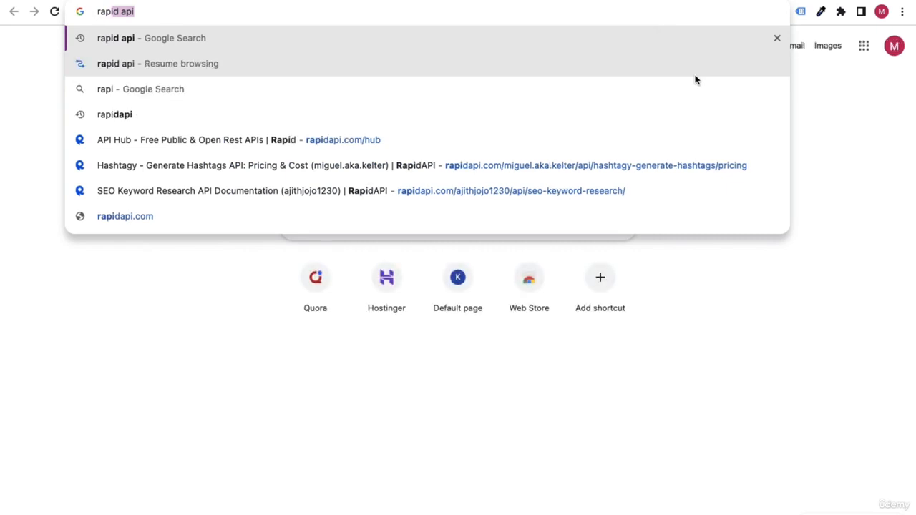
pyautogui.press('Return')
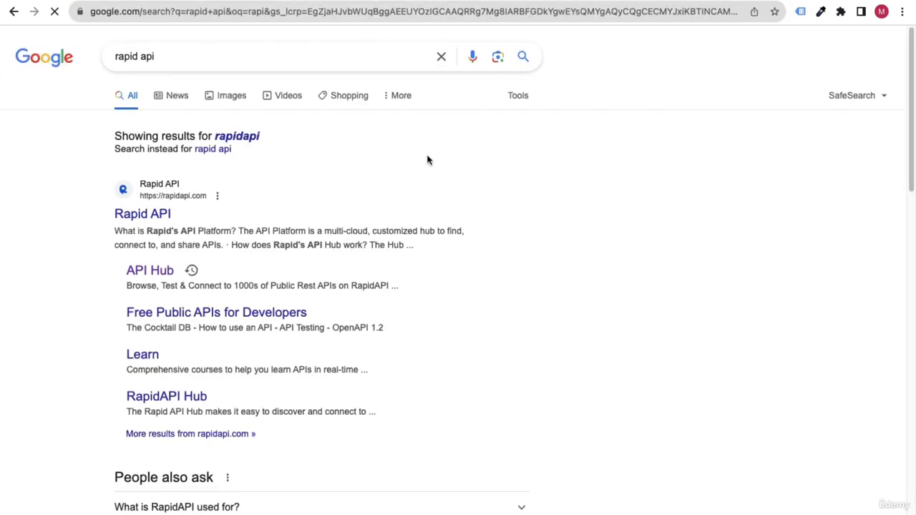
pyautogui.click(147, 218)
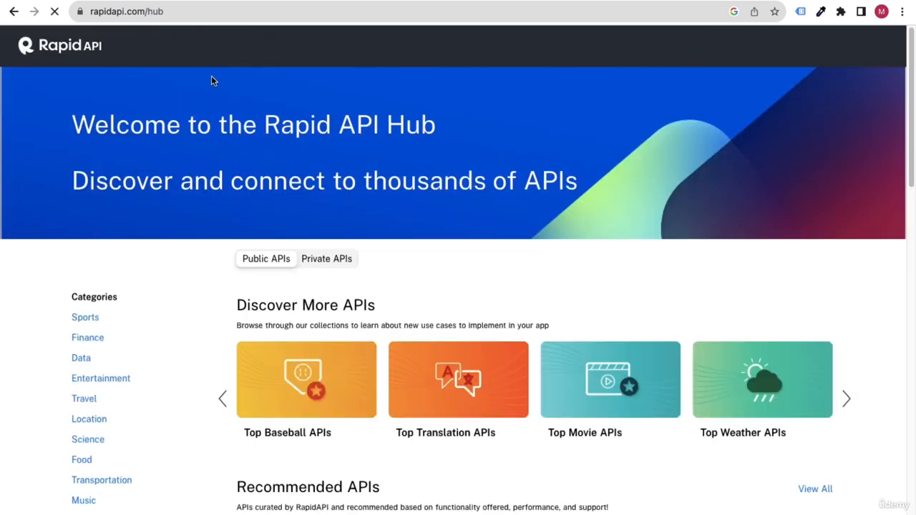
# Step: Search the API hub for "quotes" and open the Quotes API offering random famous quotes in many languages
pyautogui.click(182, 46)
pyautogui.write('q')
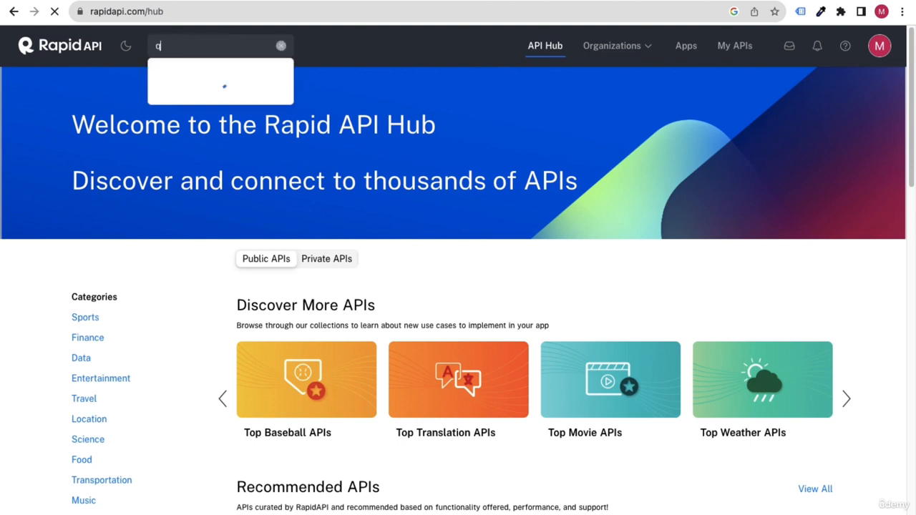
pyautogui.write('uotes')
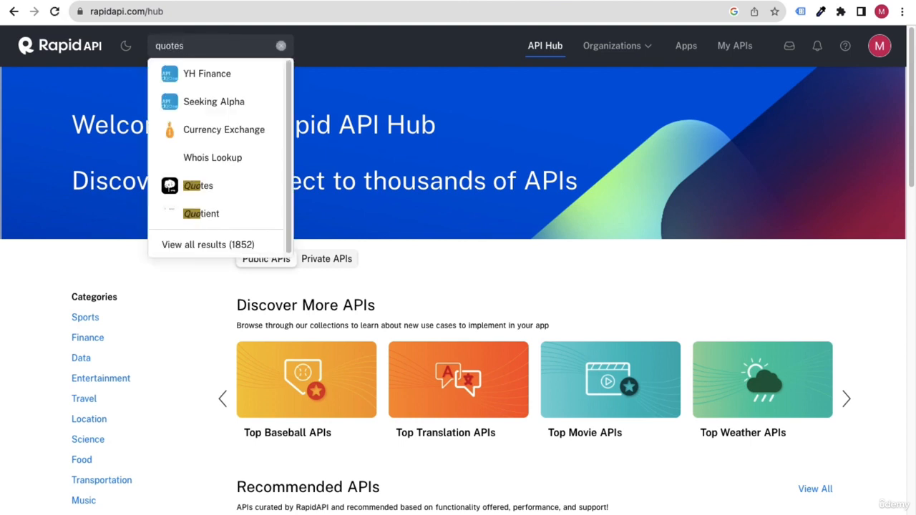
pyautogui.press('Return')
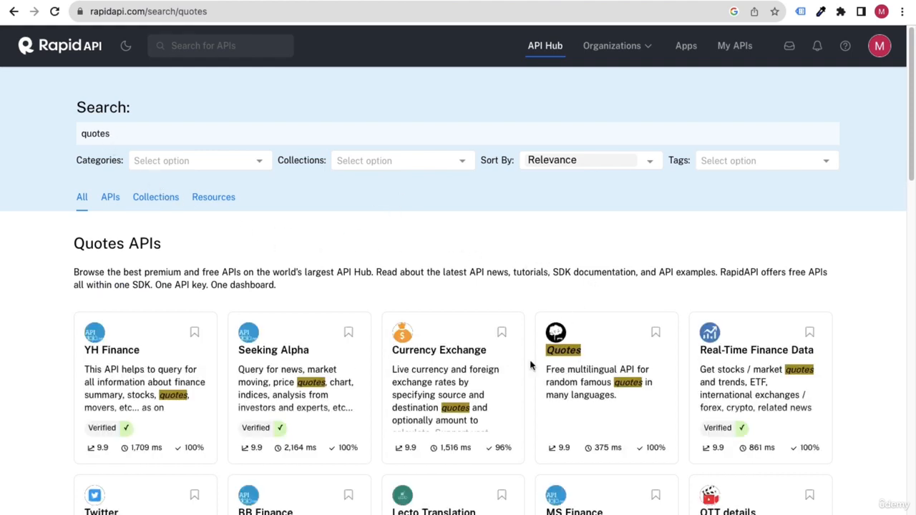
pyautogui.scroll(-2, 552, 332)
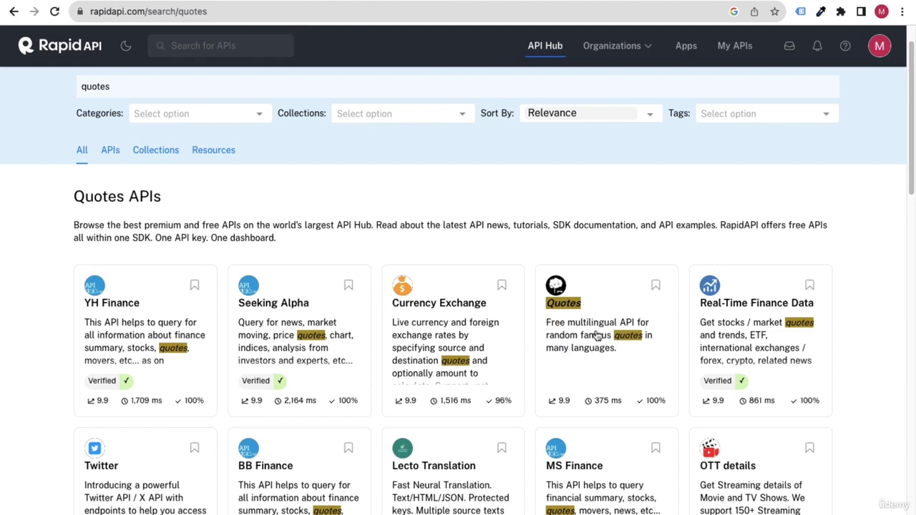
pyautogui.click(594, 337)
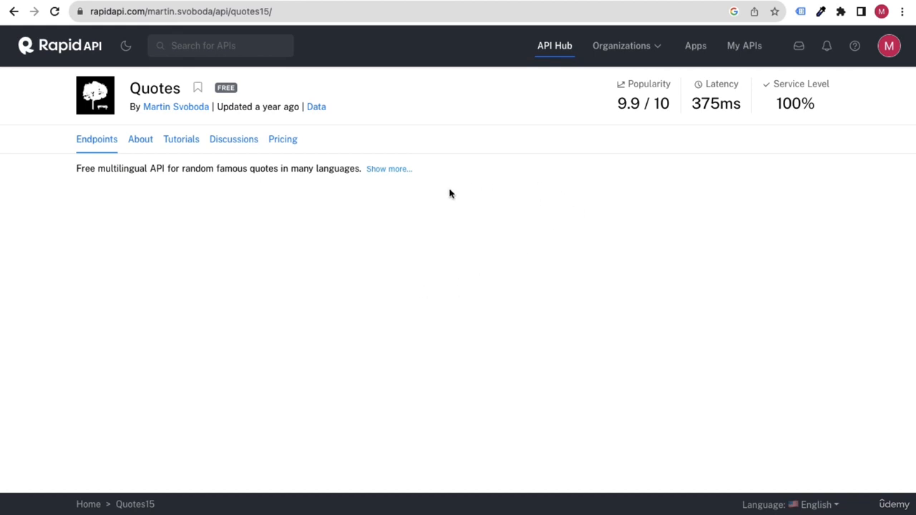
# Step: Subscribe to the Quotes API's free Basic plan, refresh the pricing page, and return to the API's endpoints
pyautogui.click(290, 145)
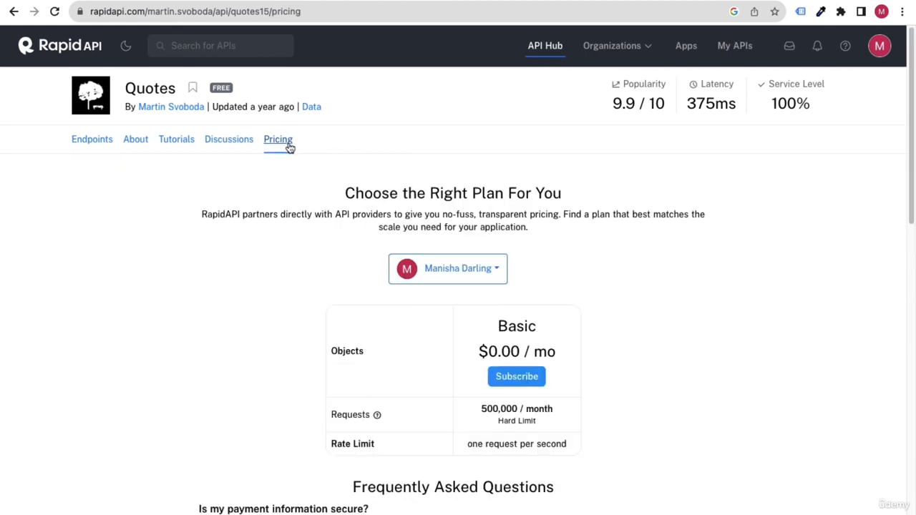
pyautogui.click(522, 380)
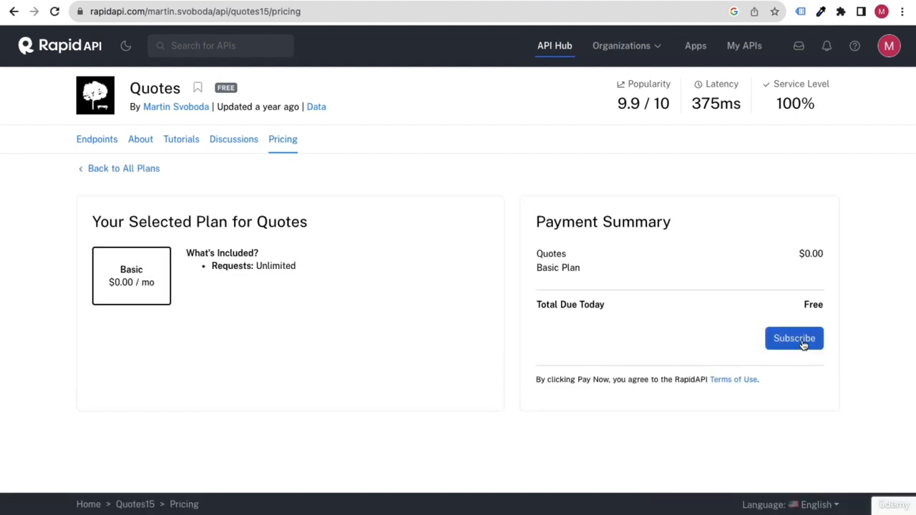
pyautogui.click(766, 341)
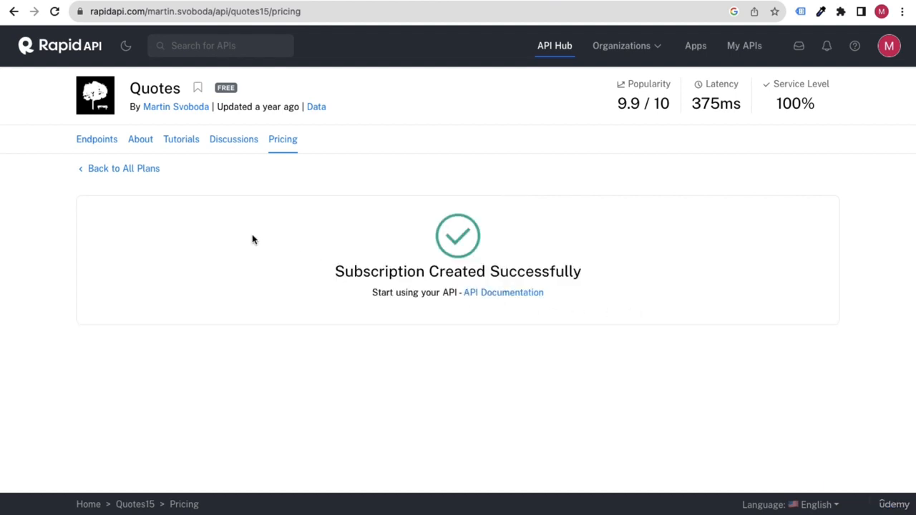
pyautogui.click(55, 12)
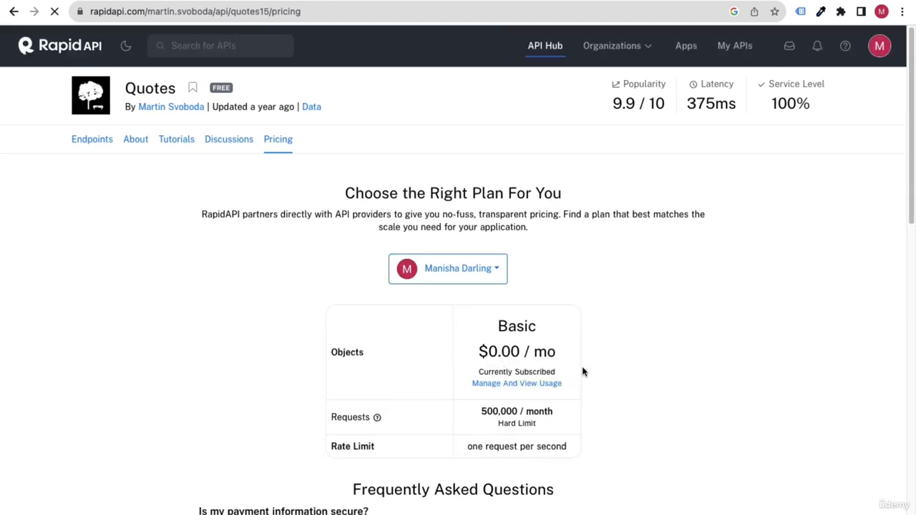
pyautogui.click(96, 143)
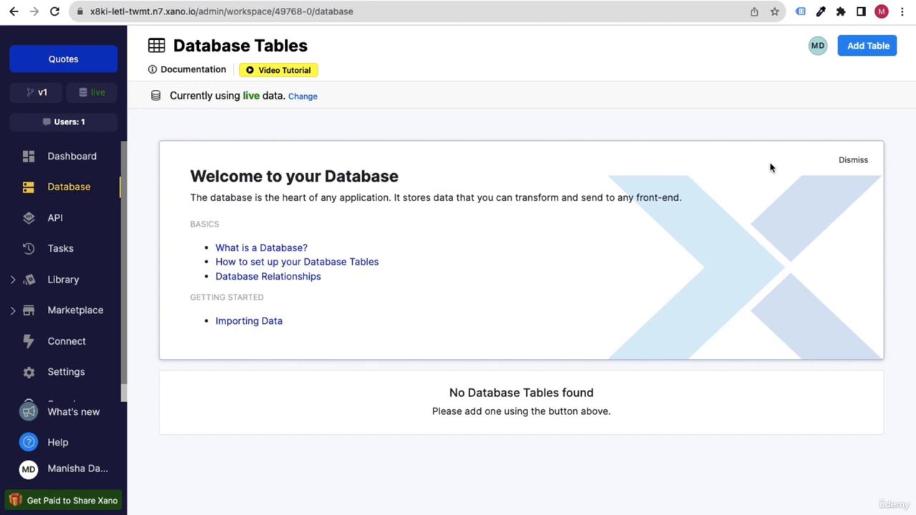
# Step: Create a database table named Quotes in Xano, with basic CRUD endpoints in a new API group also named Quotes
pyautogui.click(871, 47)
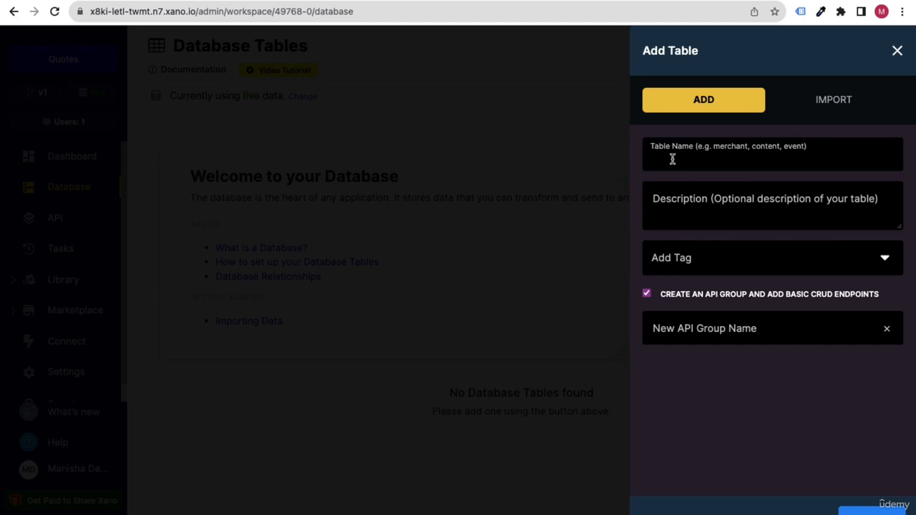
pyautogui.write('Quotes')
pyautogui.click(852, 510)
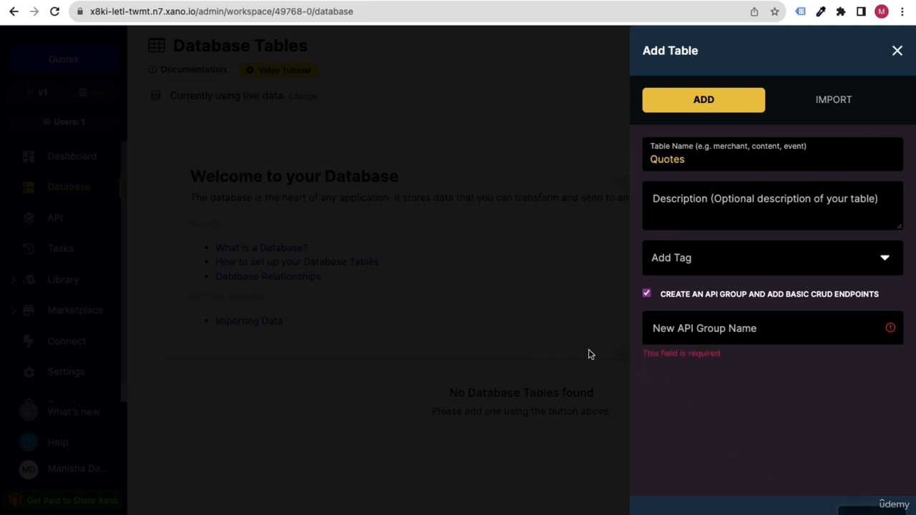
pyautogui.click(701, 334)
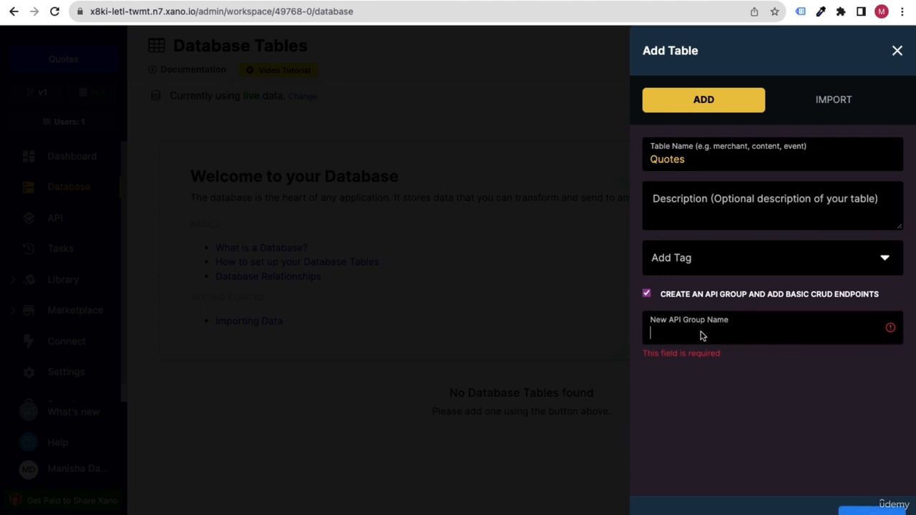
pyautogui.doubleClick(700, 160)
pyautogui.hotkey('ctrl', 'c')
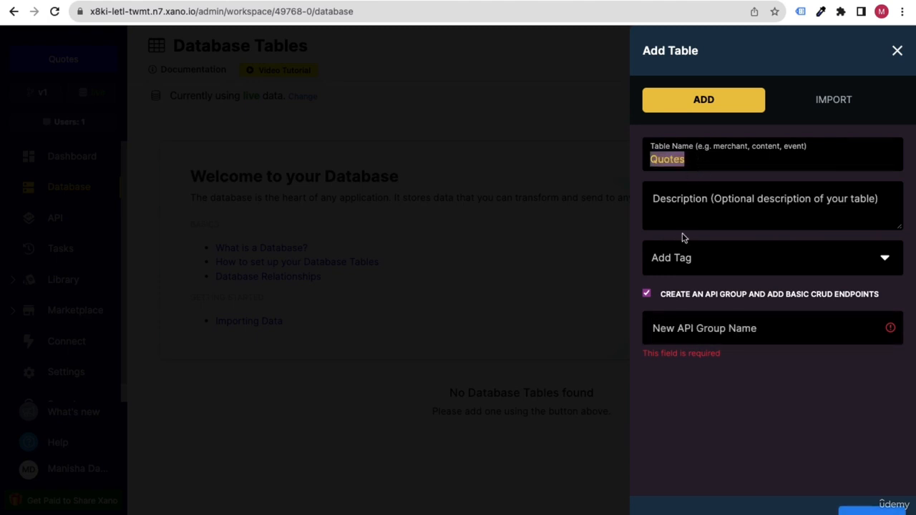
pyautogui.click(680, 330)
pyautogui.hotkey('ctrl', 'v')
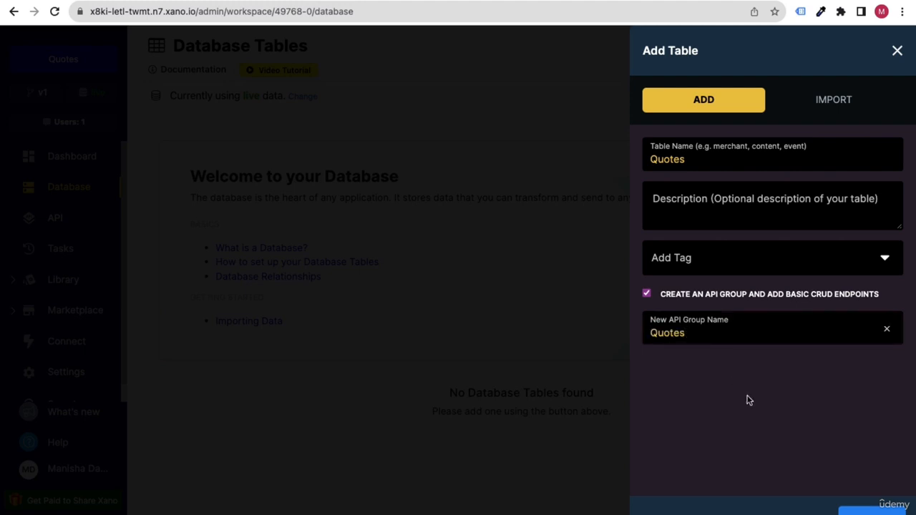
pyautogui.click(869, 509)
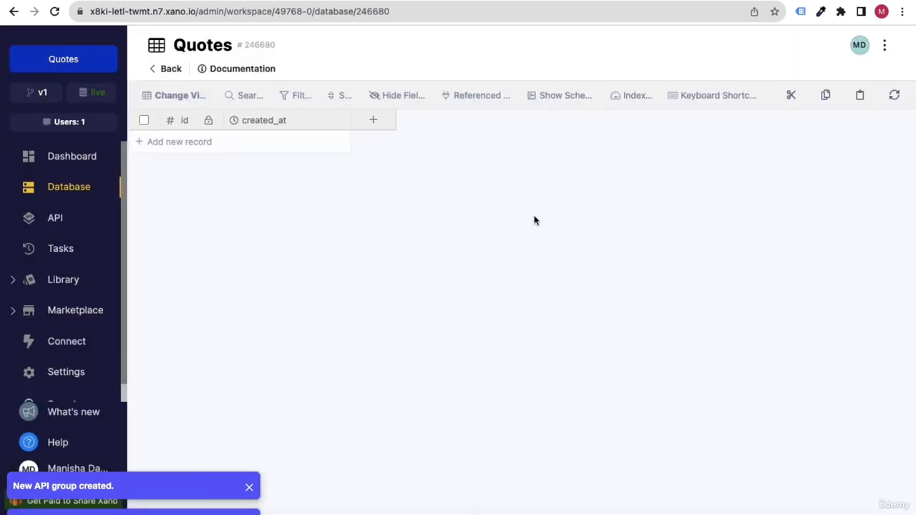
# Step: Add an empty record to the Quotes table and create a text field named Quote
pyautogui.click(181, 150)
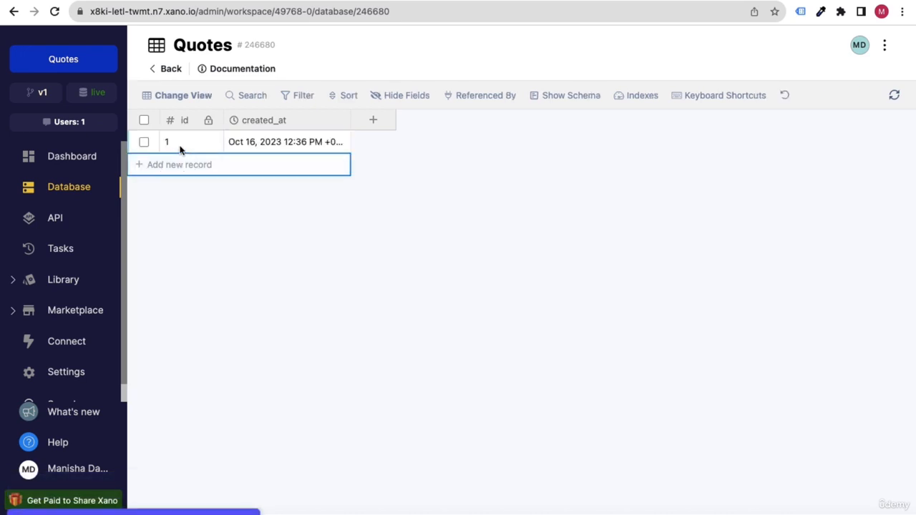
pyautogui.click(373, 123)
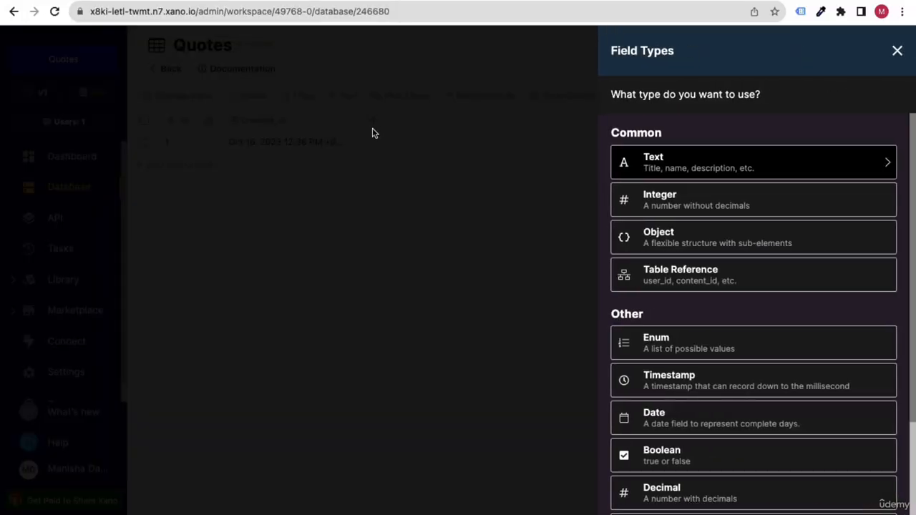
pyautogui.click(680, 164)
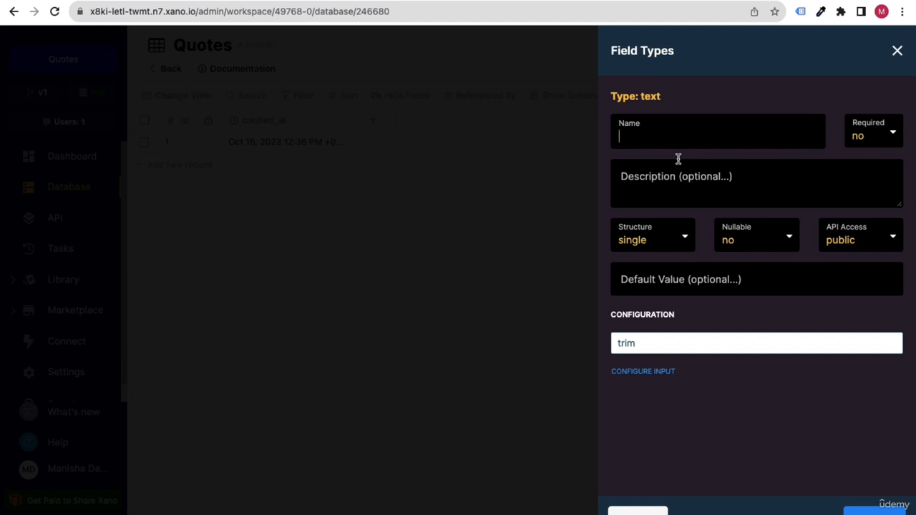
pyautogui.write('Quote')
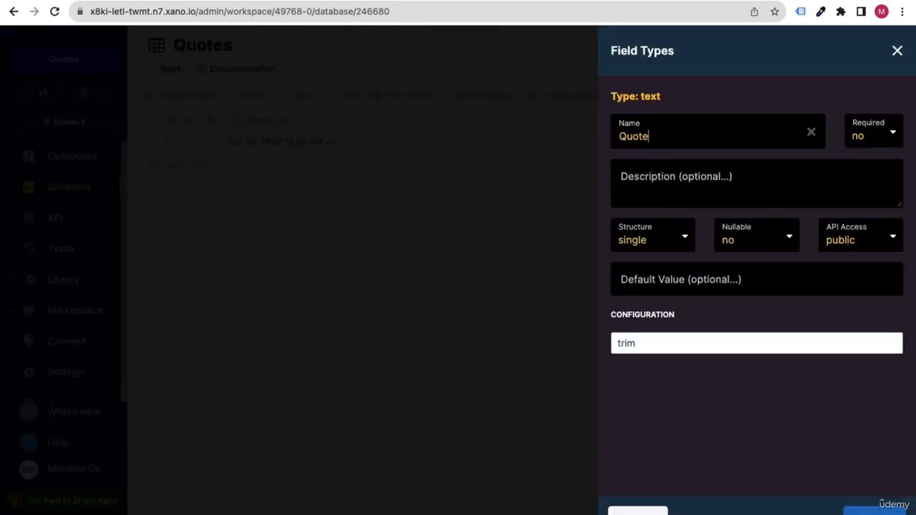
pyautogui.click(873, 512)
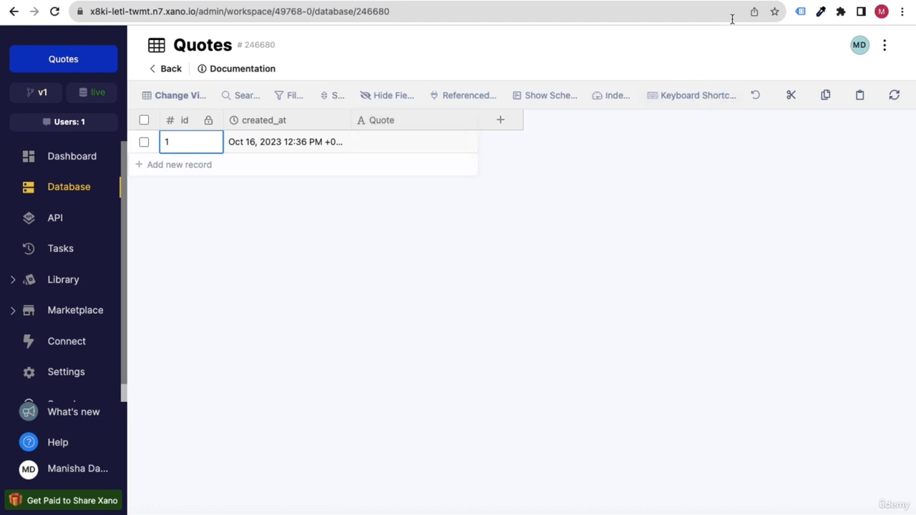
# Step: Switch to RapidAPI, test the Random quote endpoint, and review the author and content fields in the response body
pyautogui.click(761, 1)
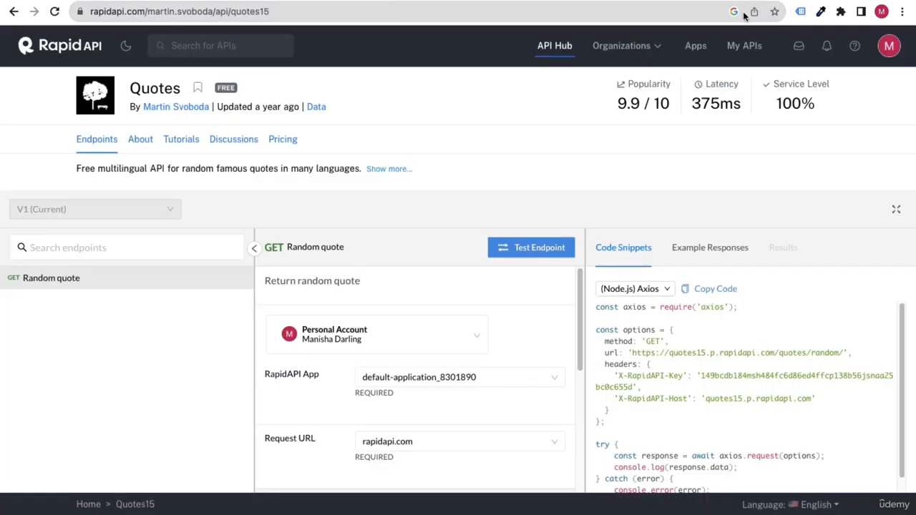
pyautogui.click(546, 256)
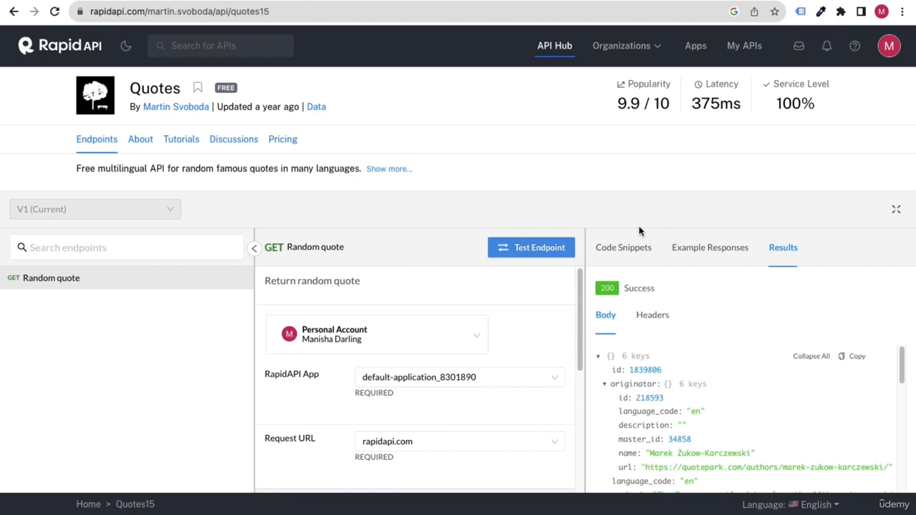
pyautogui.scroll(-2, 715, 393)
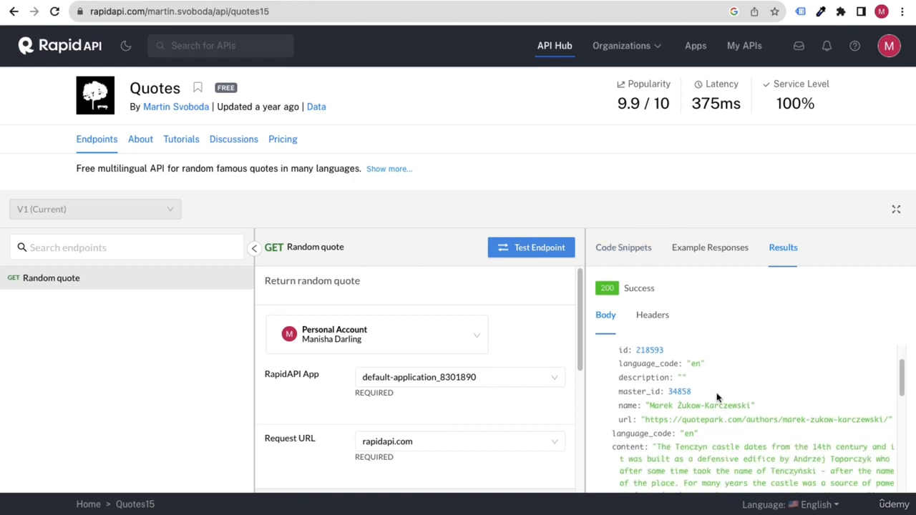
pyautogui.scroll(-1, 726, 397)
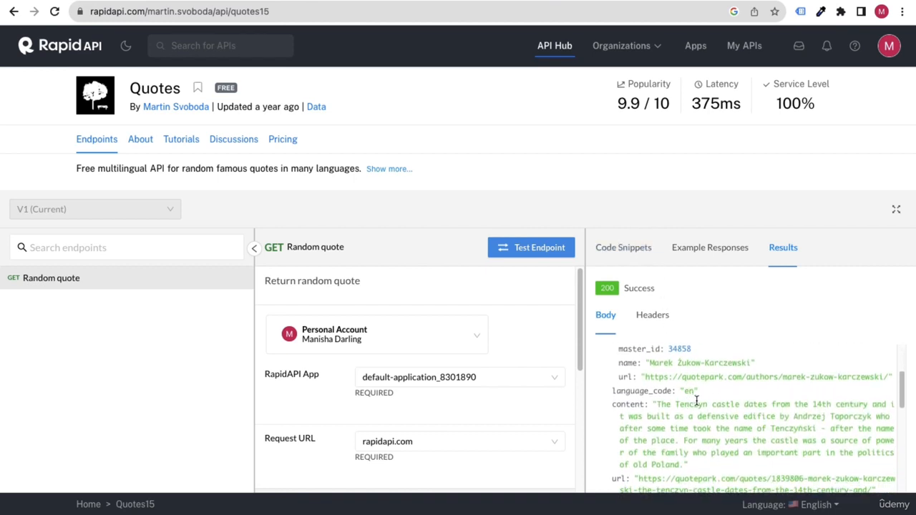
pyautogui.scroll(-1, 710, 406)
pyautogui.scroll(-1, 712, 408)
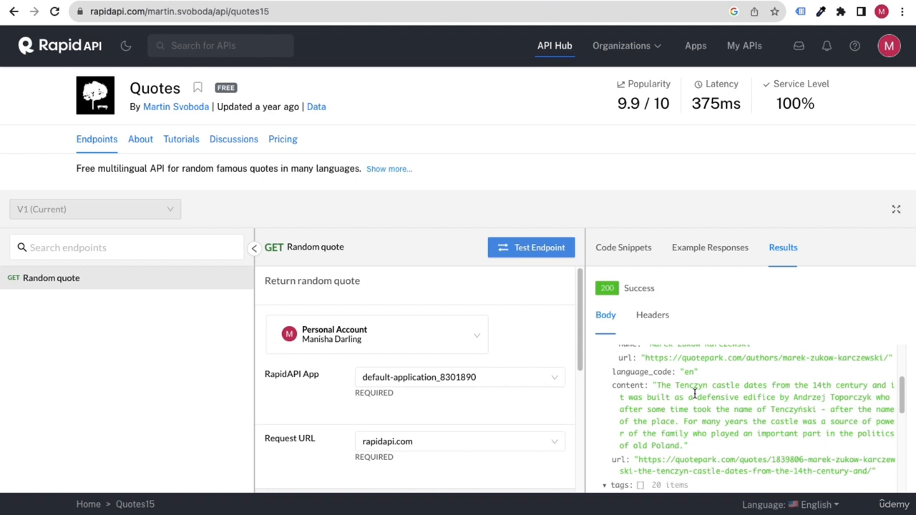
pyautogui.scroll(2, 695, 394)
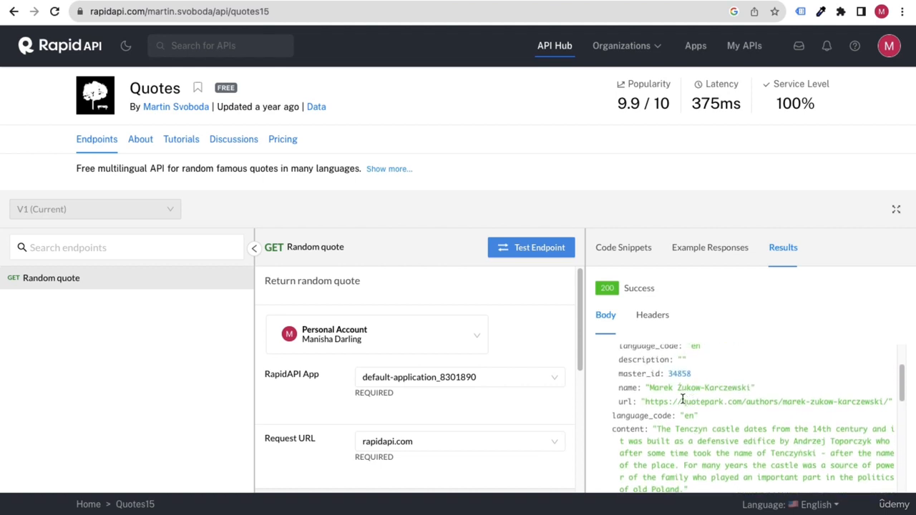
pyautogui.scroll(-2, 673, 456)
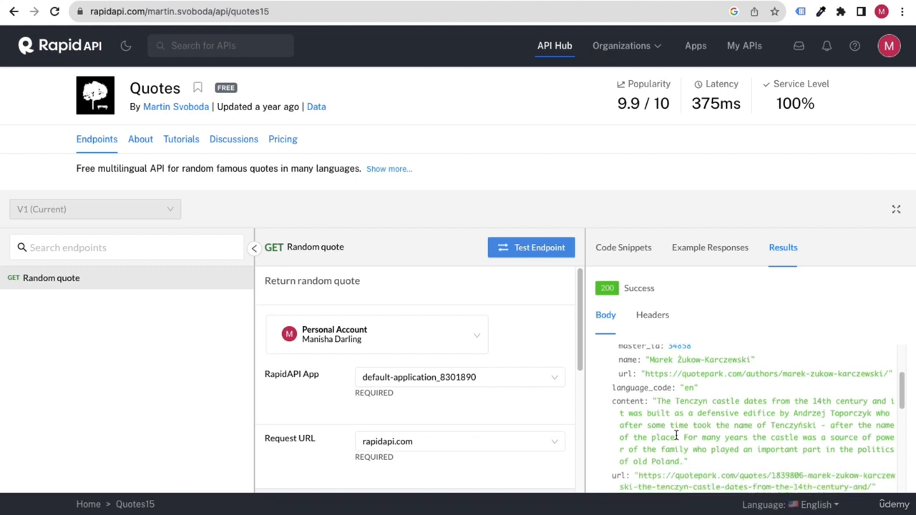
# Step: Copy the quote text from the response's content field and return to the Quotes table in Xano
pyautogui.moveTo(659, 395); pyautogui.dragTo(681, 454)
pyautogui.rightClick(677, 430)
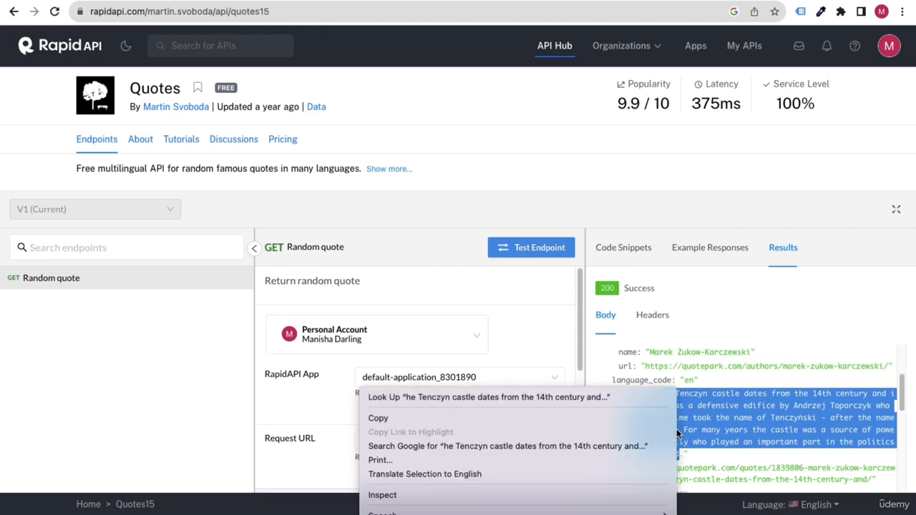
pyautogui.click(644, 418)
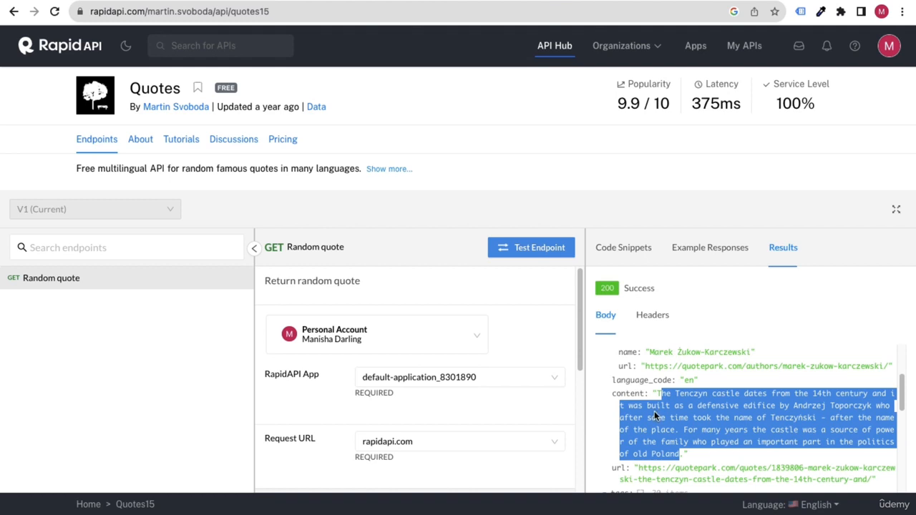
pyautogui.click(615, 0)
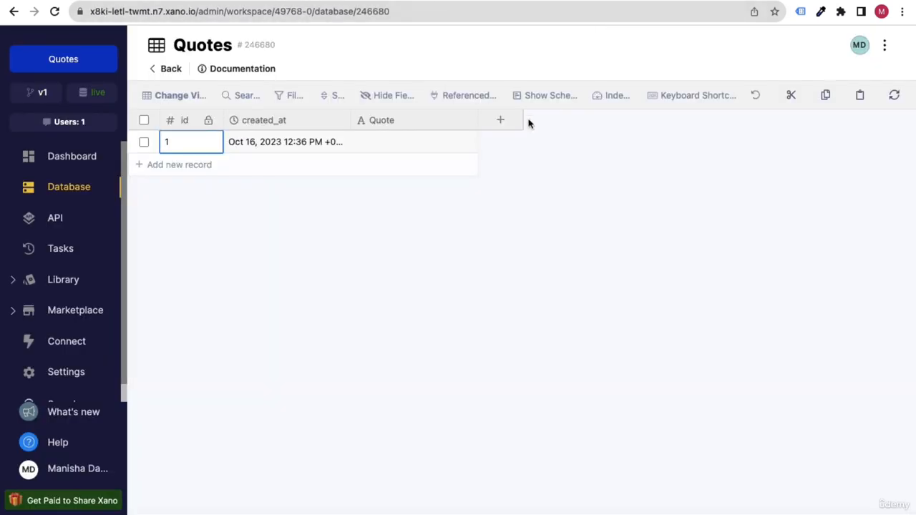
# Step: Try to move the Quote column ahead of the created_at column
pyautogui.moveTo(382, 119); pyautogui.dragTo(301, 118)
pyautogui.moveTo(447, 118); pyautogui.dragTo(351, 125)
pyautogui.click(301, 126)
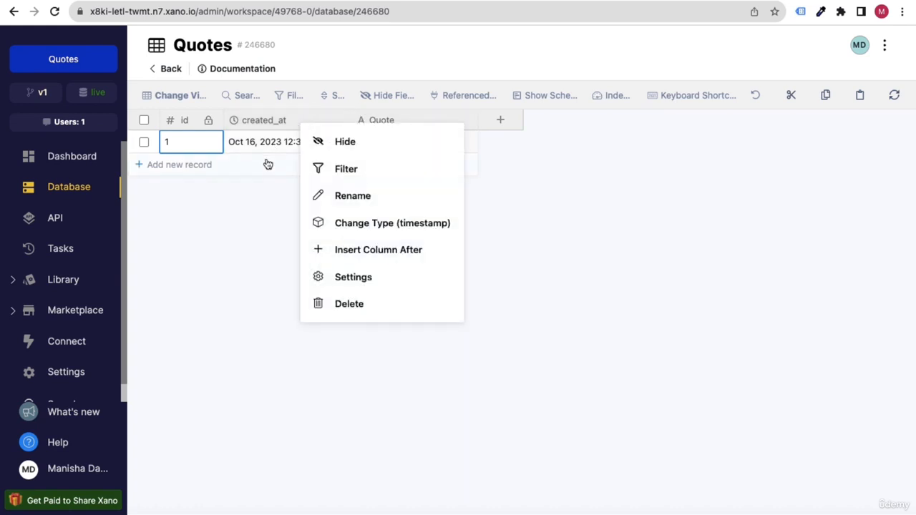
pyautogui.click(224, 142)
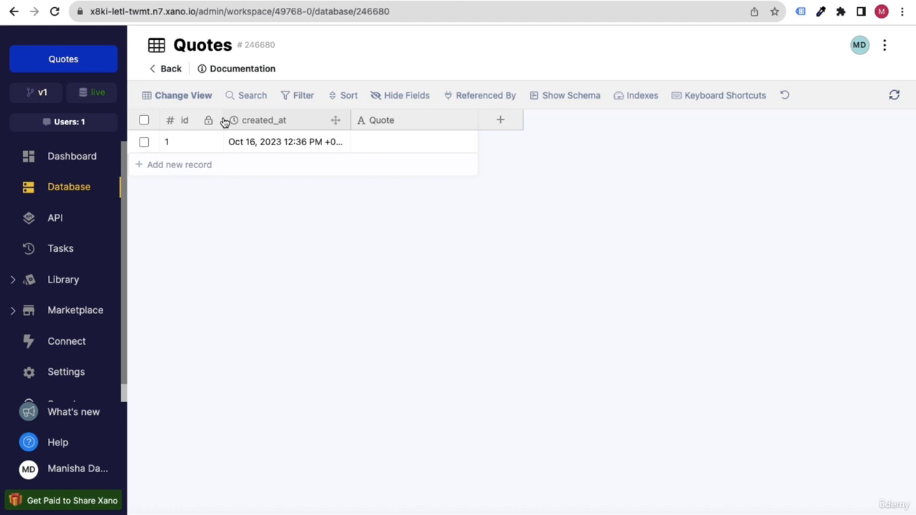
pyautogui.click(224, 122)
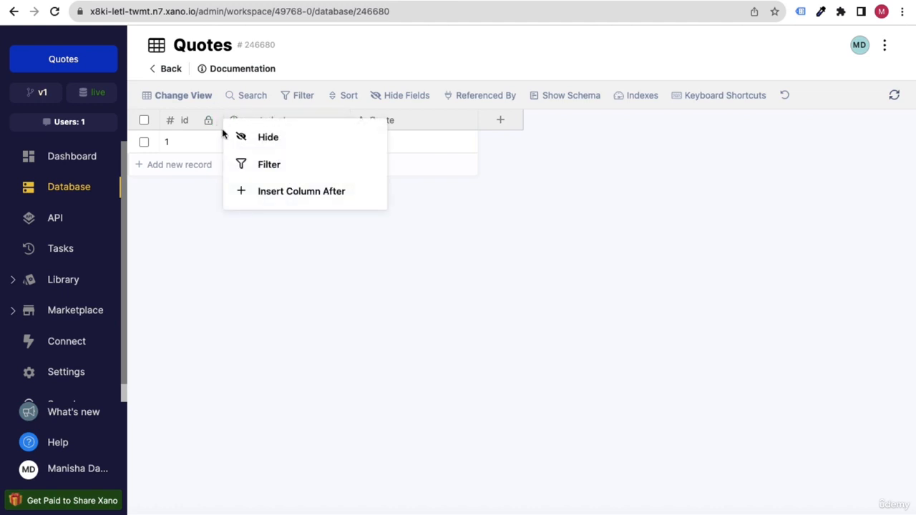
pyautogui.click(288, 190)
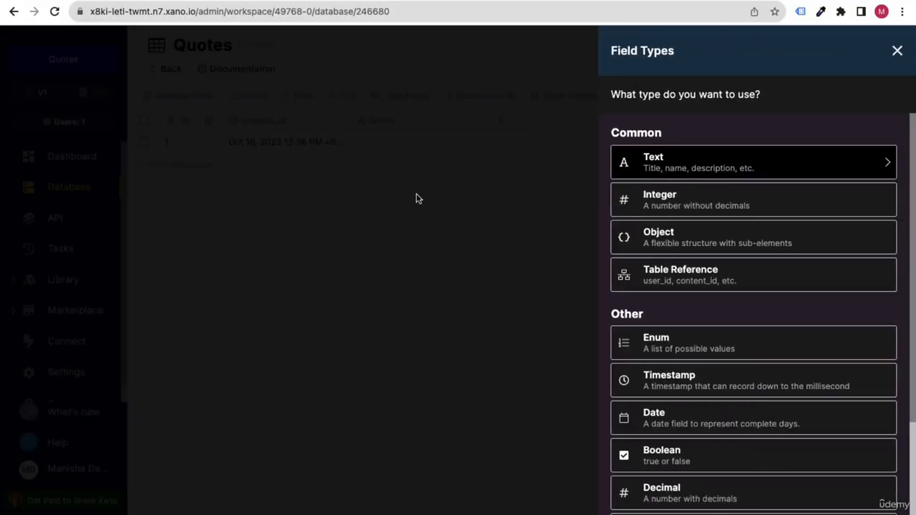
pyautogui.click(898, 52)
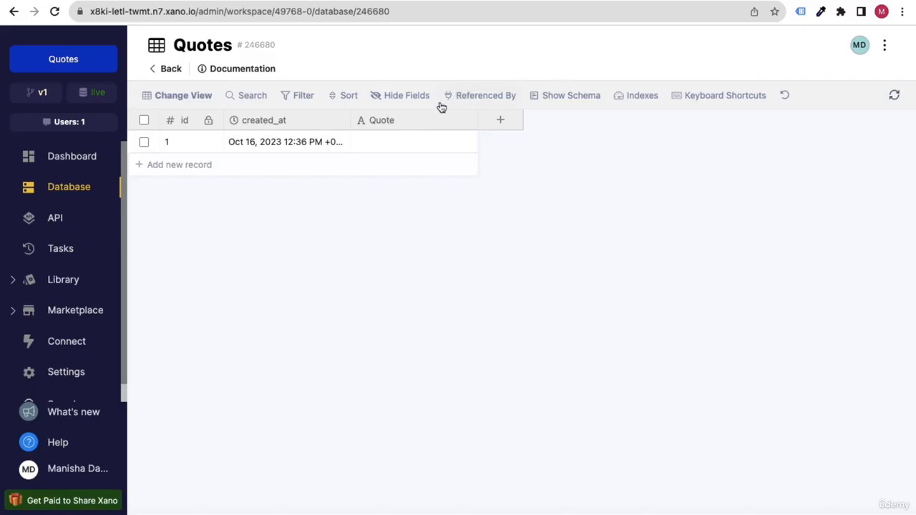
pyautogui.moveTo(415, 122); pyautogui.dragTo(278, 121)
pyautogui.click(331, 120)
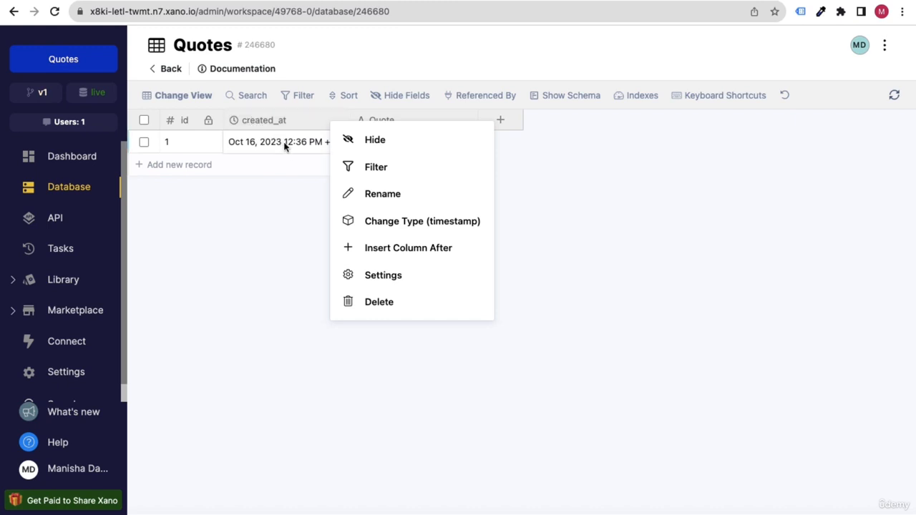
# Step: Paste the copied quote into the Quote field of the first record, allowing the site clipboard access
pyautogui.click(386, 142)
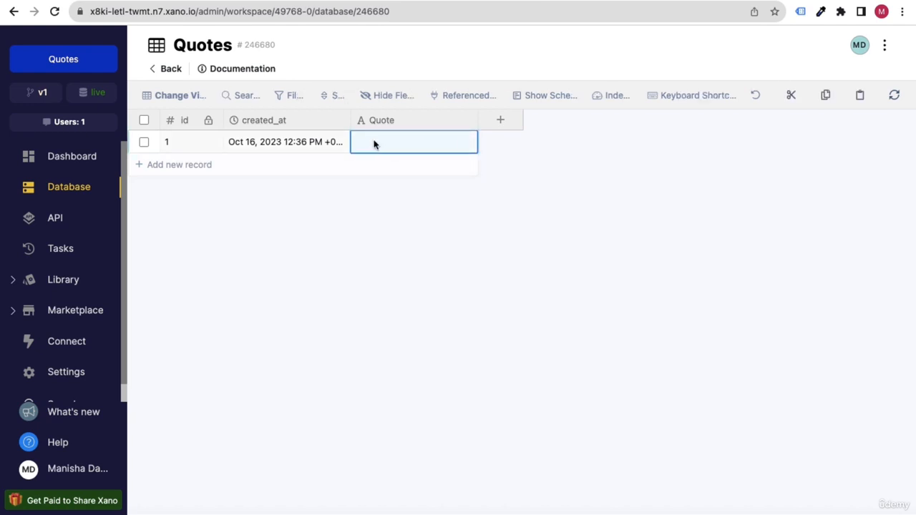
pyautogui.hotkey('ctrl', 'v')
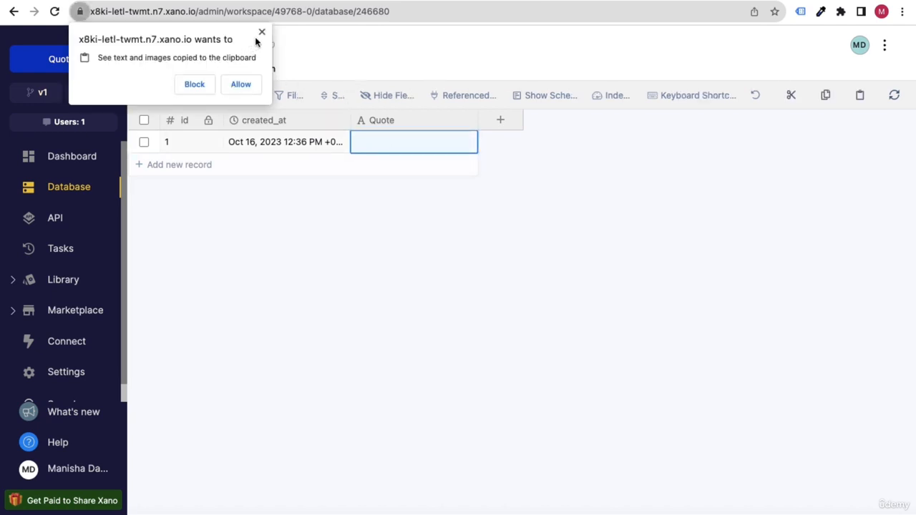
pyautogui.click(244, 84)
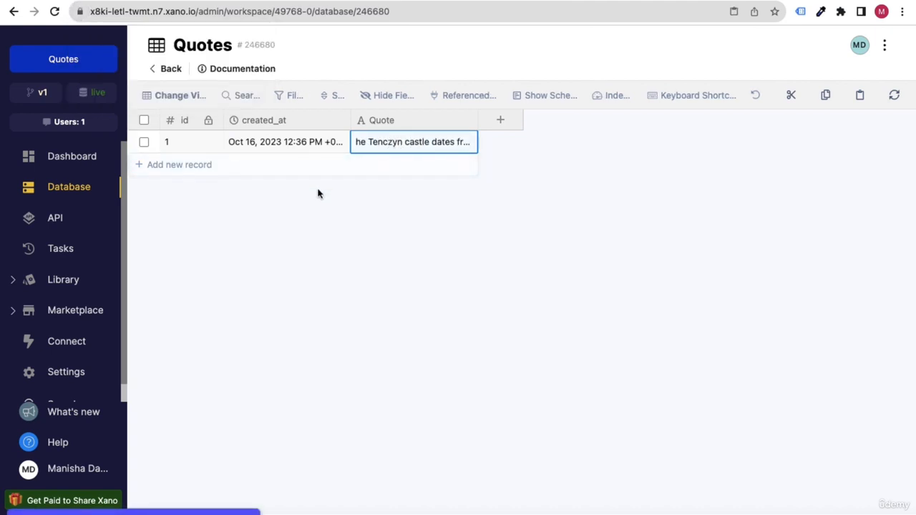
# Step: Add a second record to the Quotes table and fill its Quote field with a fresh random quote tested and copied in RapidAPI
pyautogui.click(245, 182)
pyautogui.click(236, 168)
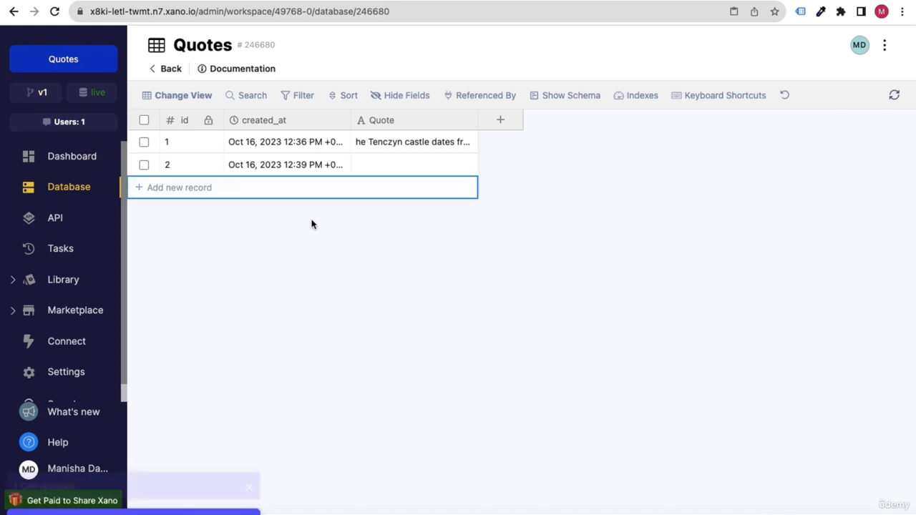
pyautogui.click(748, 1)
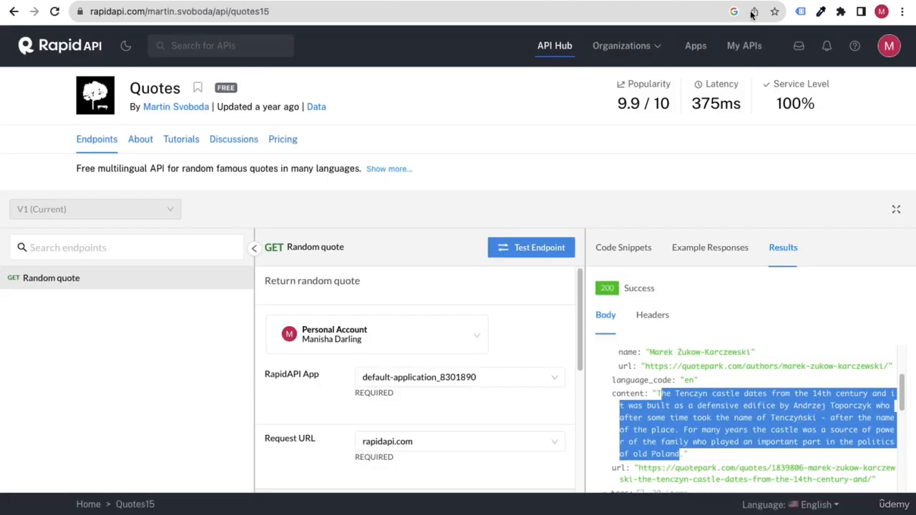
pyautogui.click(538, 257)
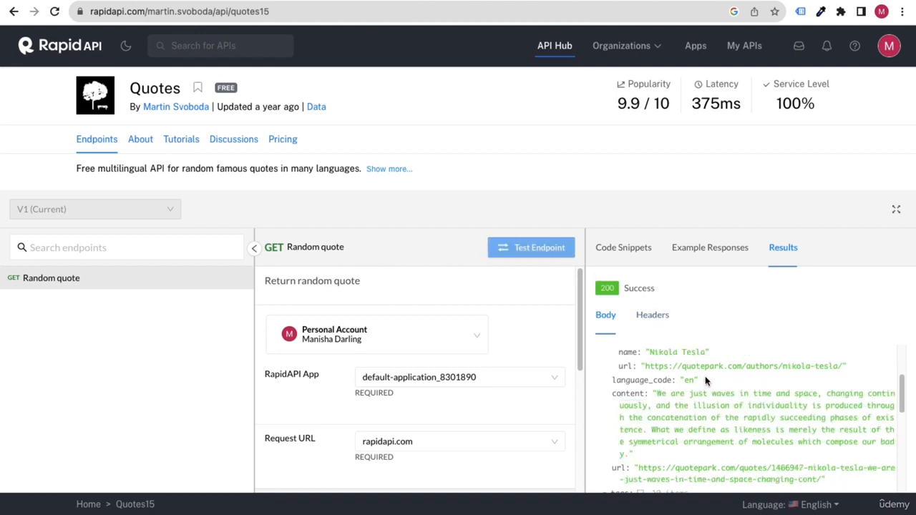
pyautogui.scroll(-1, 706, 381)
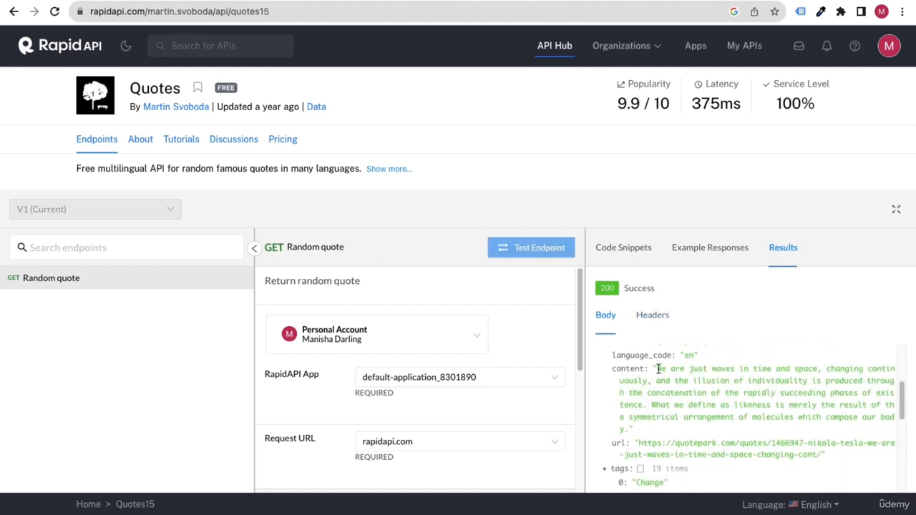
pyautogui.moveTo(656, 368); pyautogui.dragTo(627, 425)
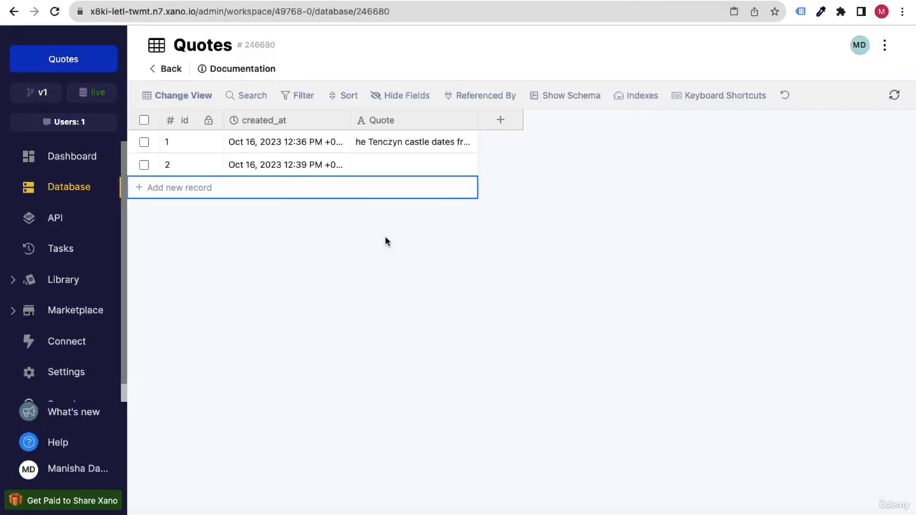
pyautogui.click(376, 166)
pyautogui.hotkey('ctrl', 'v')
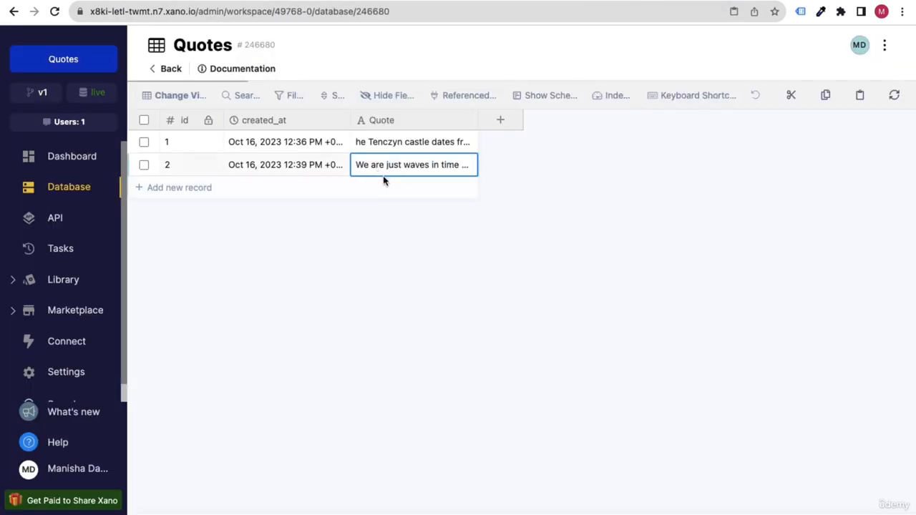
# Step: Add a third record and fill its Quote field with another quote from retesting the Random quote endpoint in RapidAPI
pyautogui.click(242, 190)
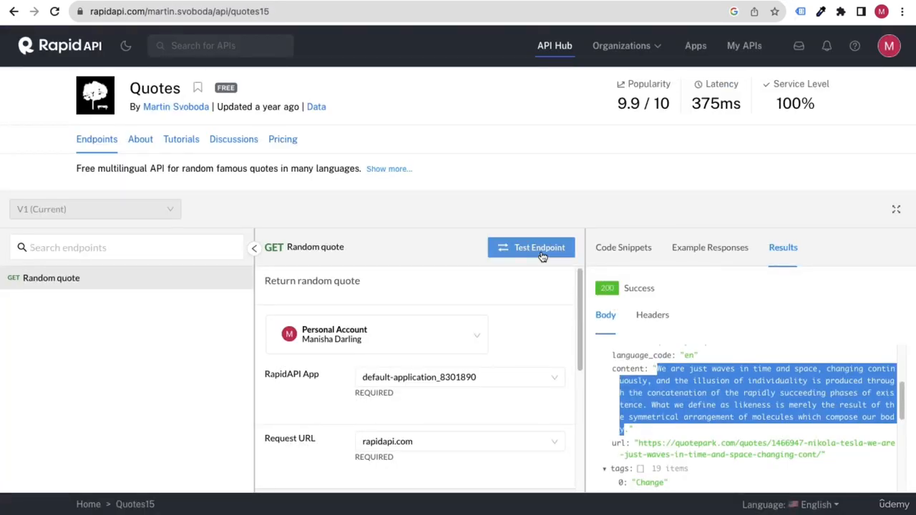
pyautogui.click(543, 257)
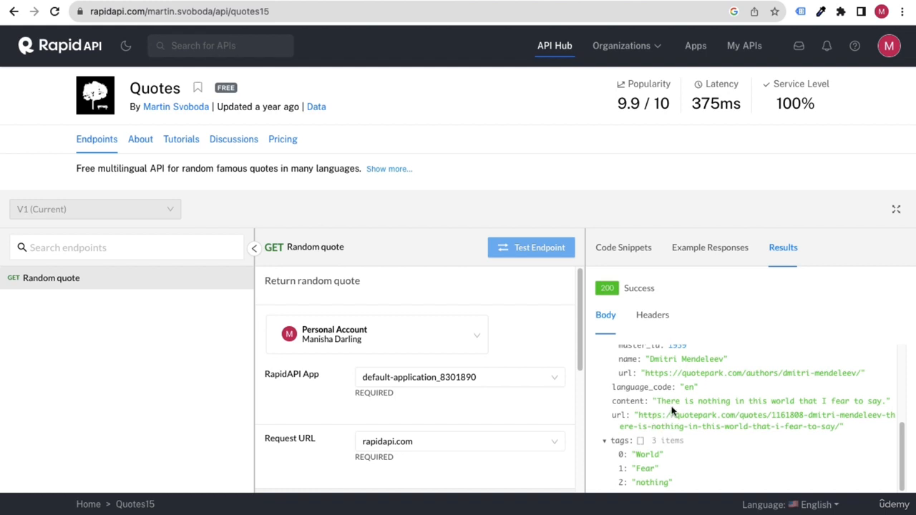
pyautogui.moveTo(660, 401); pyautogui.dragTo(879, 397)
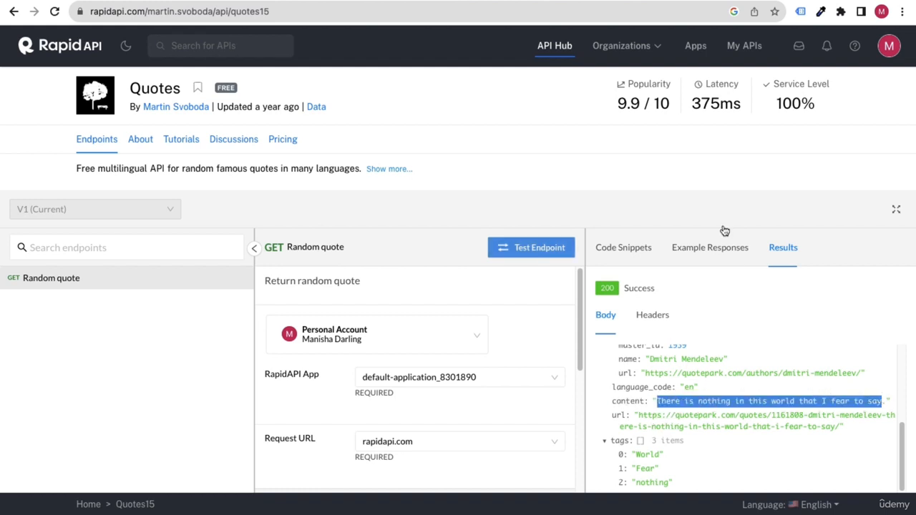
pyautogui.click(573, 1)
pyautogui.click(393, 194)
pyautogui.press('super+v')
# Step: Add a fourth record, test the RapidAPI endpoint again, and paste the copied content text into the record's Quote field
pyautogui.click(221, 214)
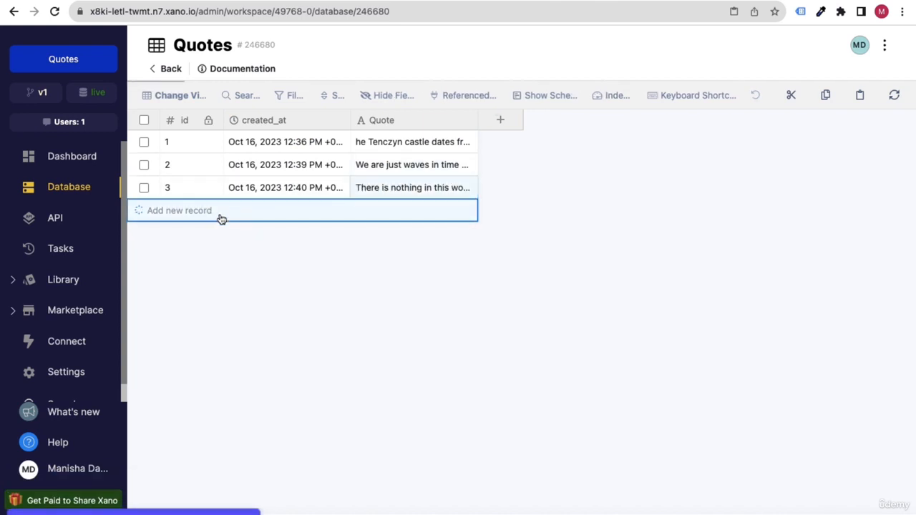
pyautogui.click(771, 1)
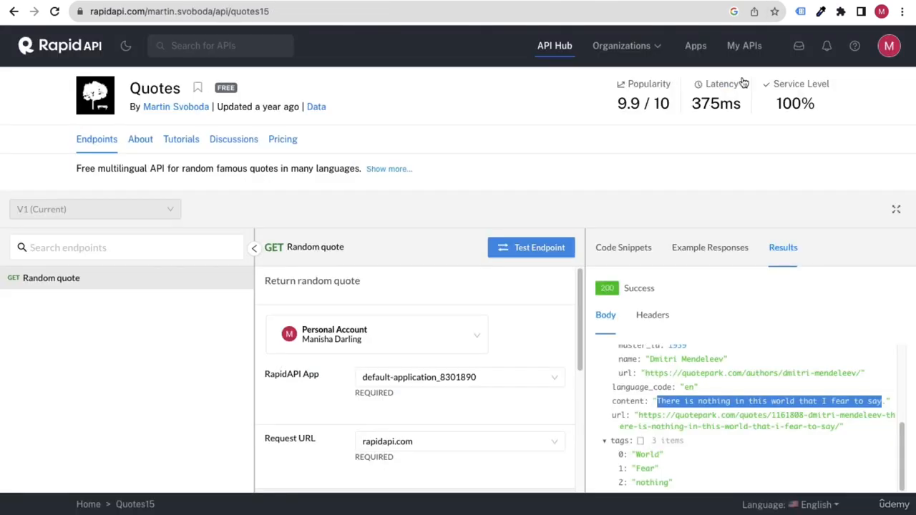
pyautogui.click(520, 247)
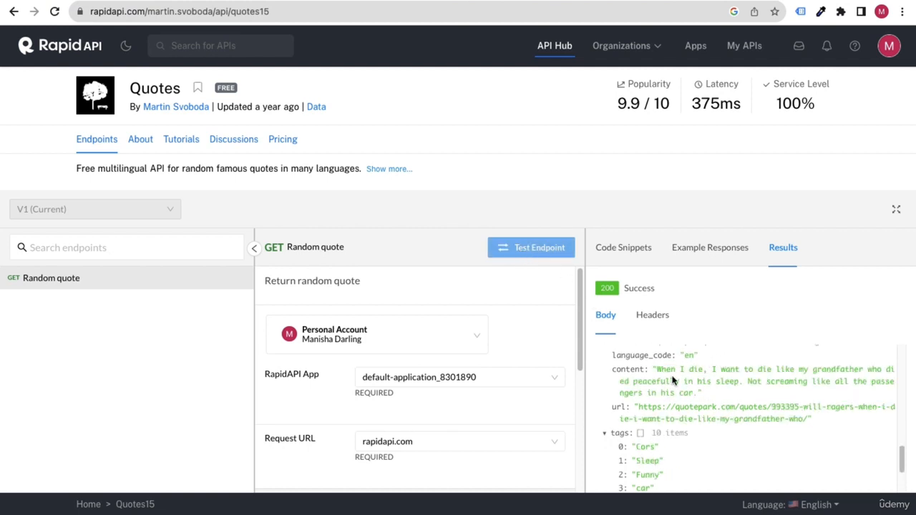
pyautogui.moveTo(659, 372); pyautogui.dragTo(692, 393)
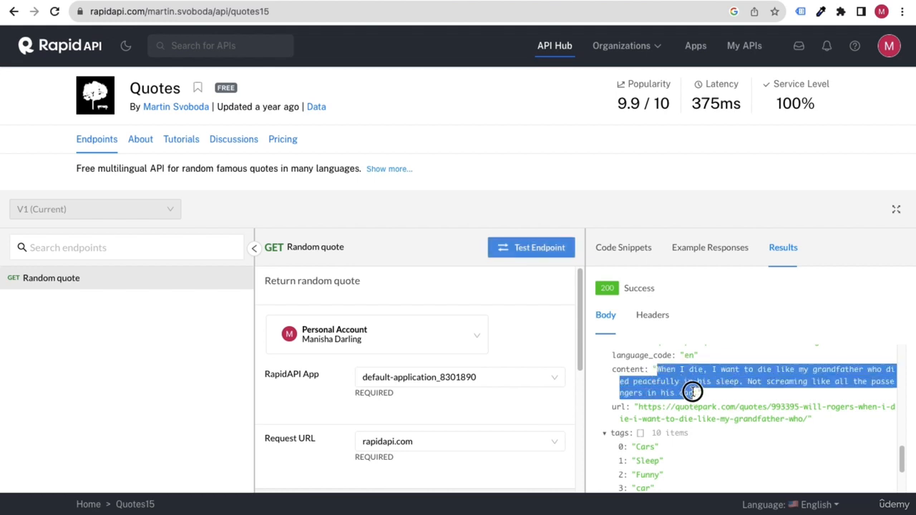
pyautogui.rightClick(692, 392)
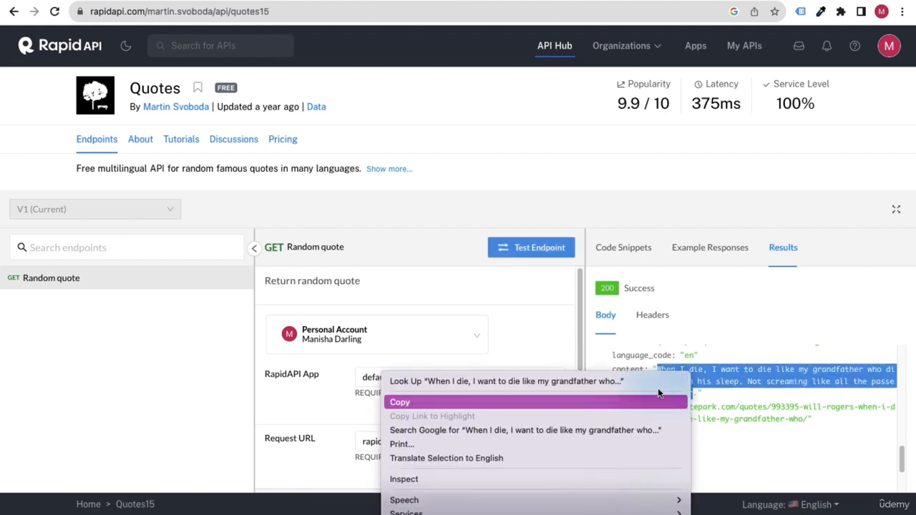
pyautogui.click(667, 402)
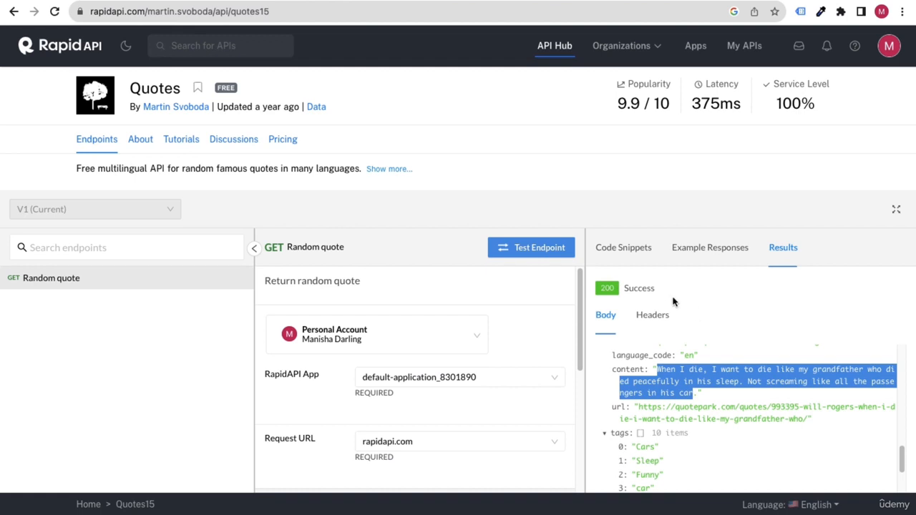
pyautogui.click(627, 1)
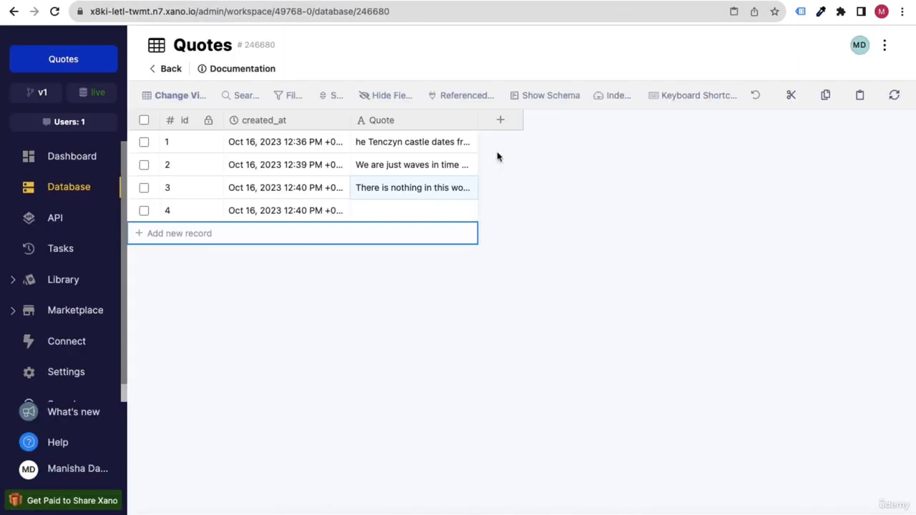
pyautogui.click(386, 213)
pyautogui.press('super+v')
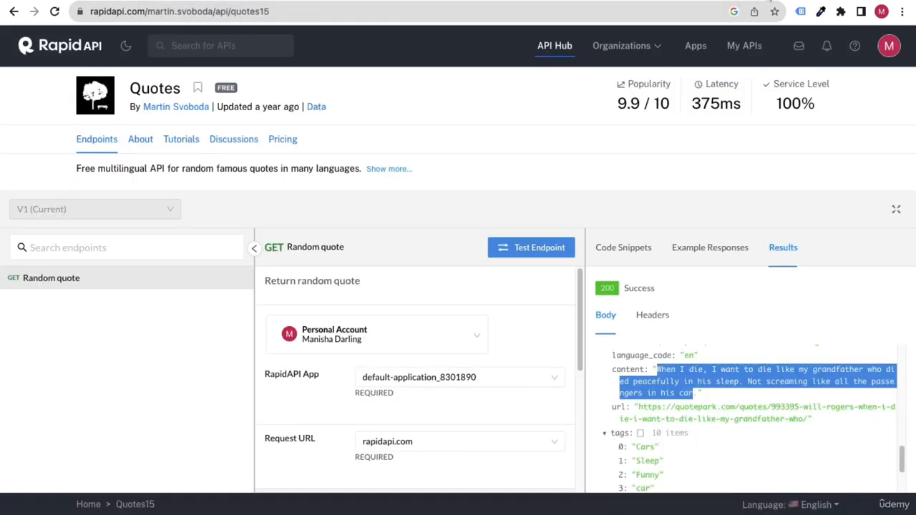
# Step: Generate and copy one more RapidAPI quote, paste it into the Quote field of a new fifth record, and reload the table page
pyautogui.click(548, 247)
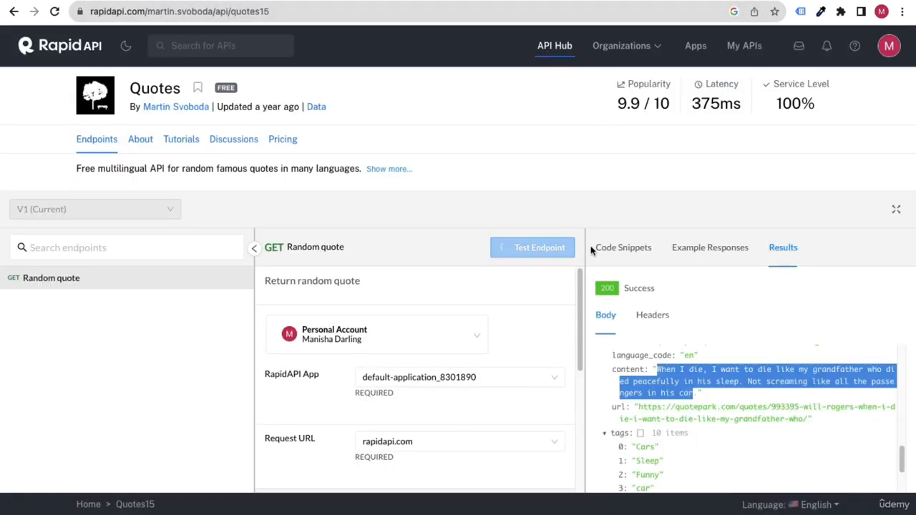
pyautogui.moveTo(658, 376); pyautogui.dragTo(704, 387)
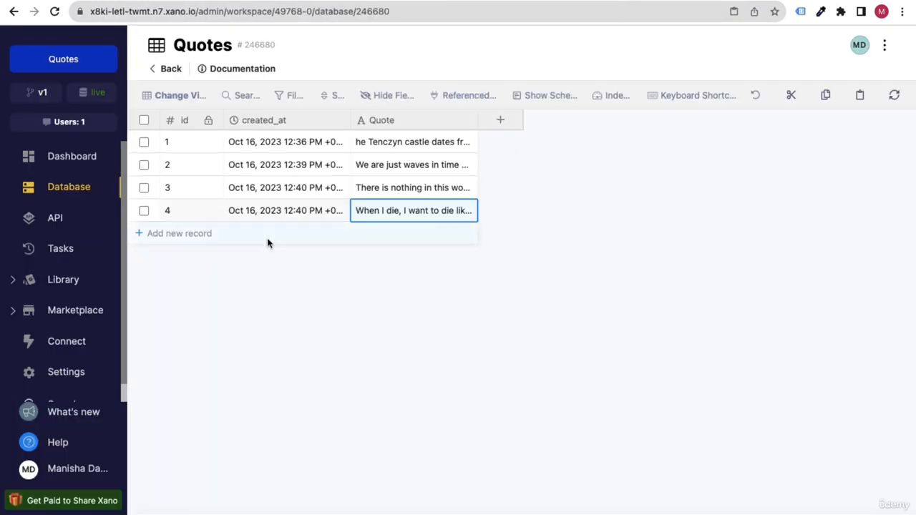
pyautogui.click(251, 241)
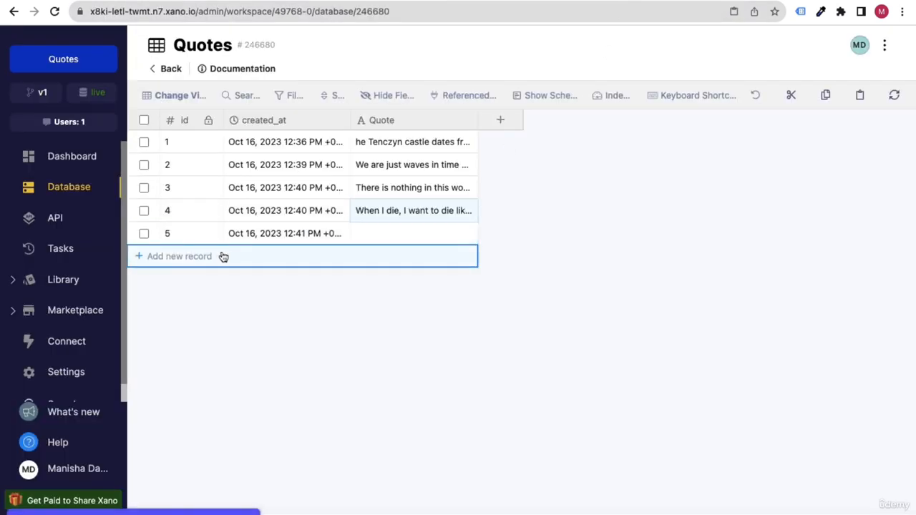
pyautogui.click(401, 234)
pyautogui.hotkey('ctrl', 'v')
pyautogui.click(589, 254)
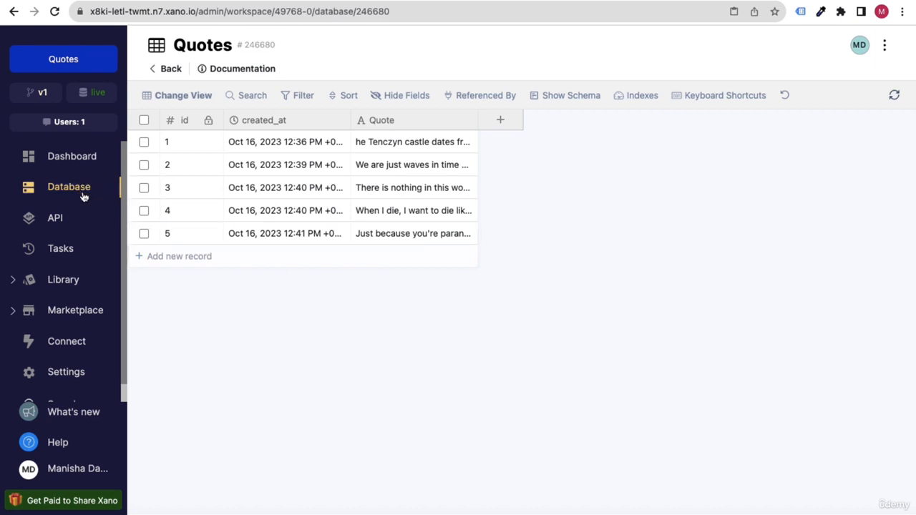
pyautogui.click(54, 11)
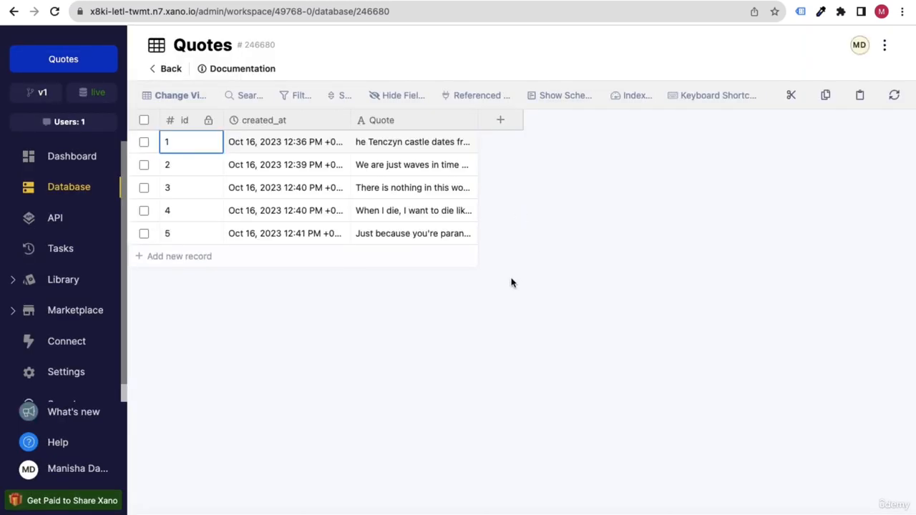
pyautogui.click(495, 294)
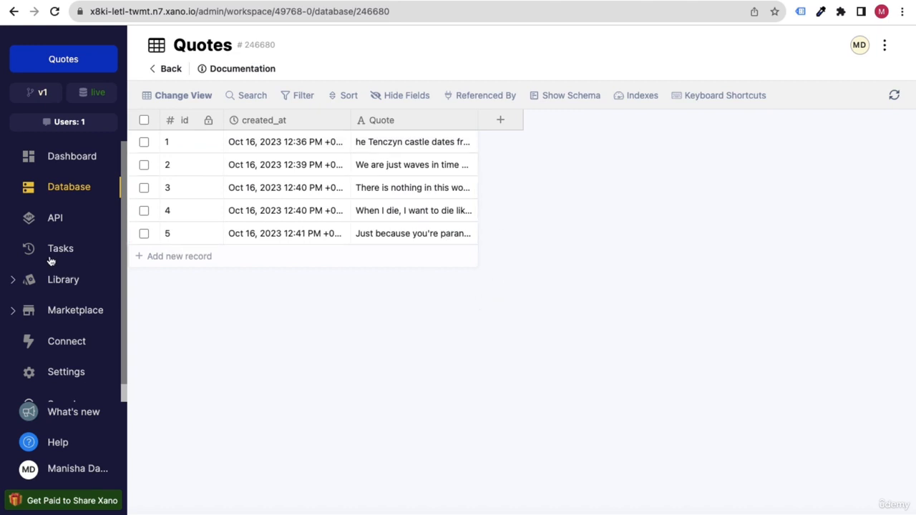
# Step: Create a new API group named Quotes in the Xano workspace
pyautogui.click(51, 222)
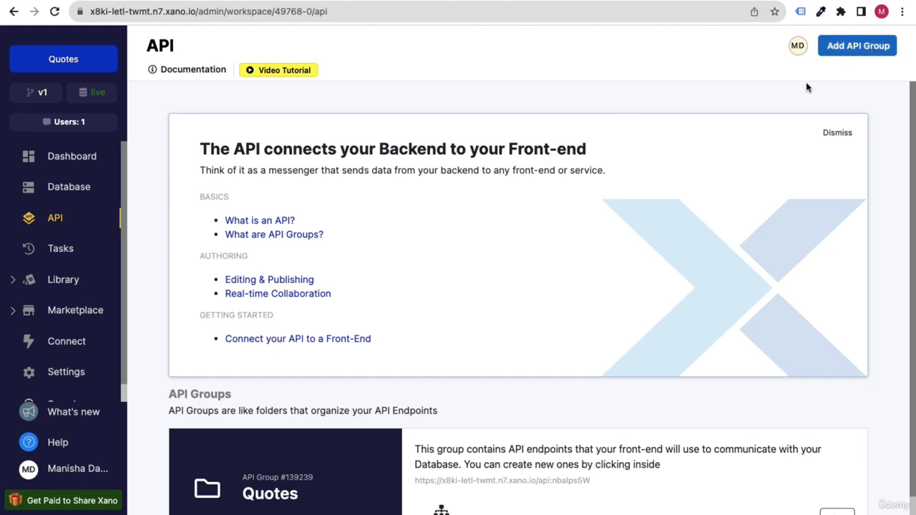
pyautogui.scroll(-1, 582, 280)
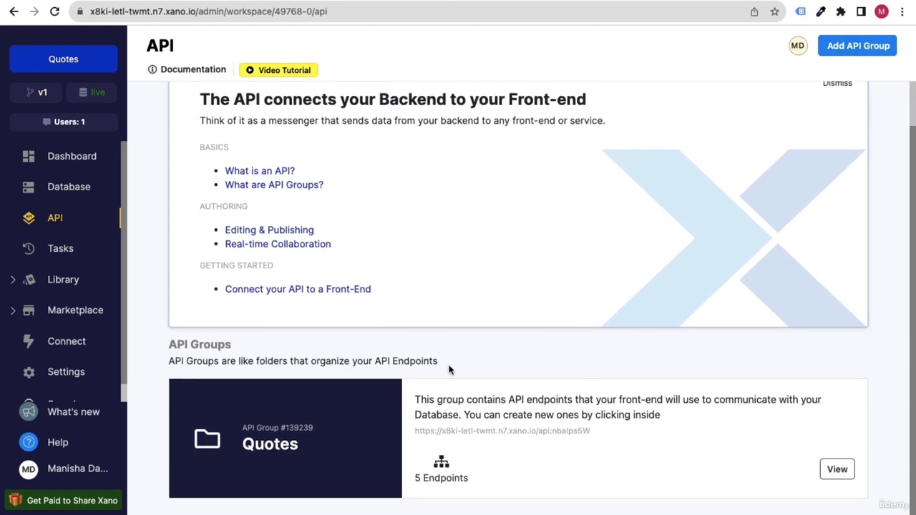
pyautogui.scroll(1, 456, 323)
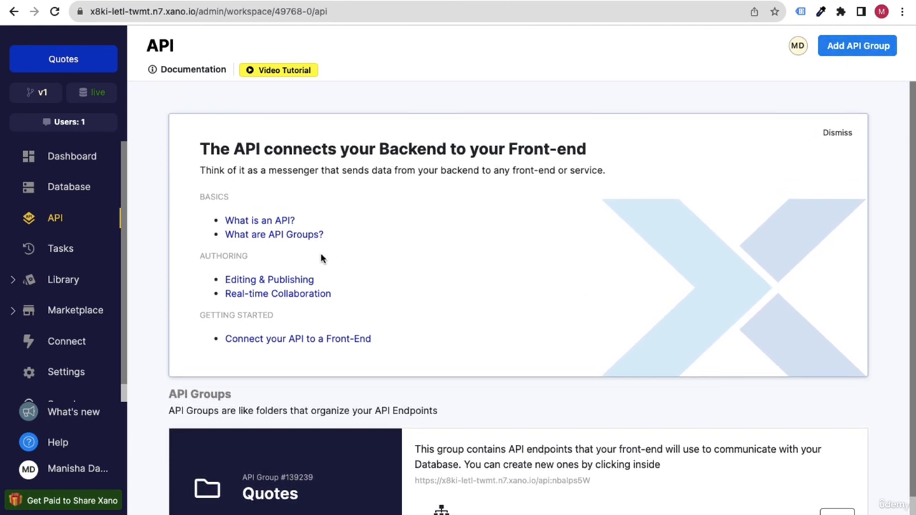
pyautogui.click(863, 52)
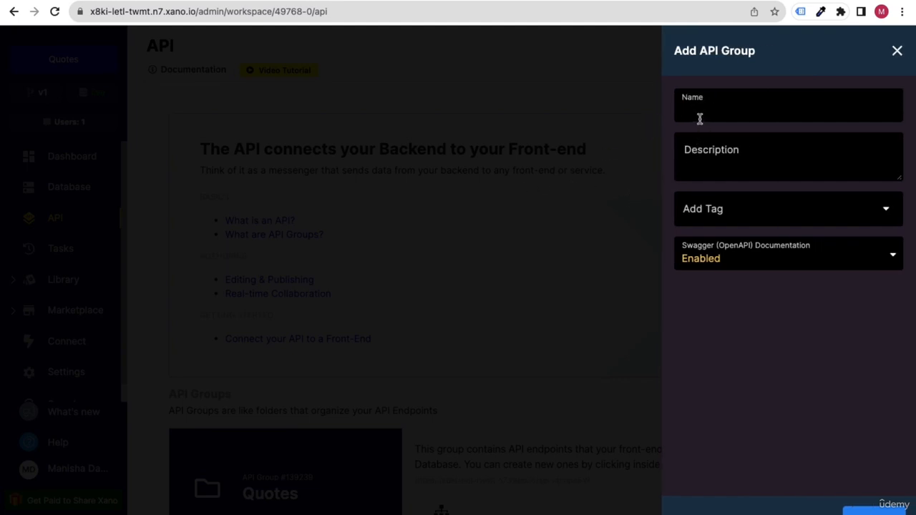
pyautogui.write('Q')
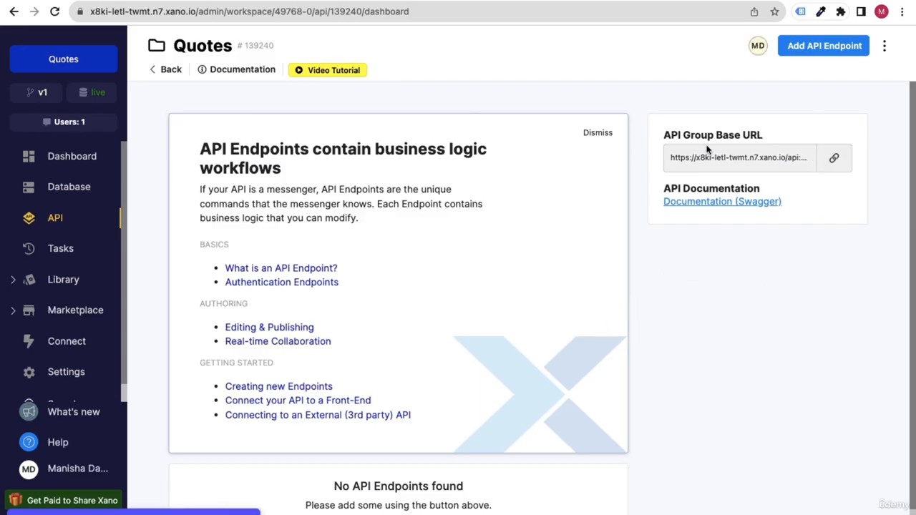
# Step: Copy the Quotes group's API Group Base URL and open it in a new browser tab to view its Swagger documentation
pyautogui.moveTo(665, 136); pyautogui.dragTo(766, 136)
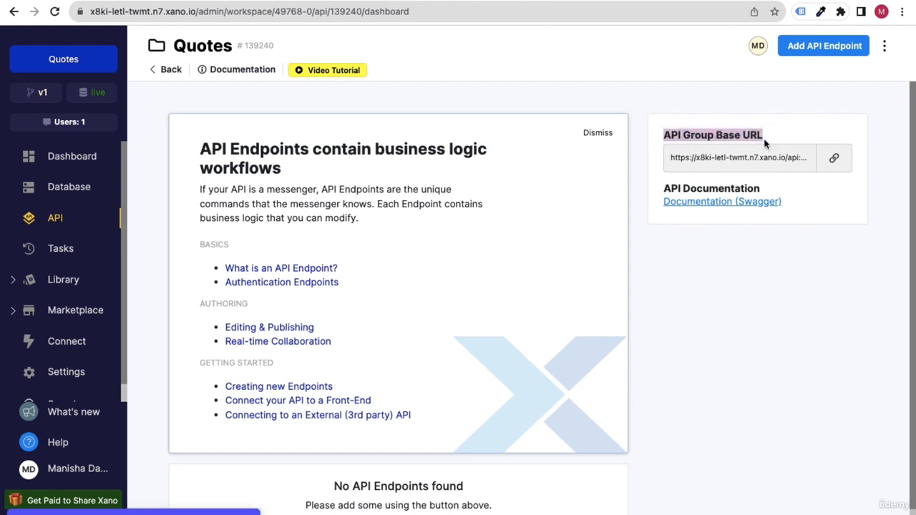
pyautogui.click(830, 229)
pyautogui.click(834, 158)
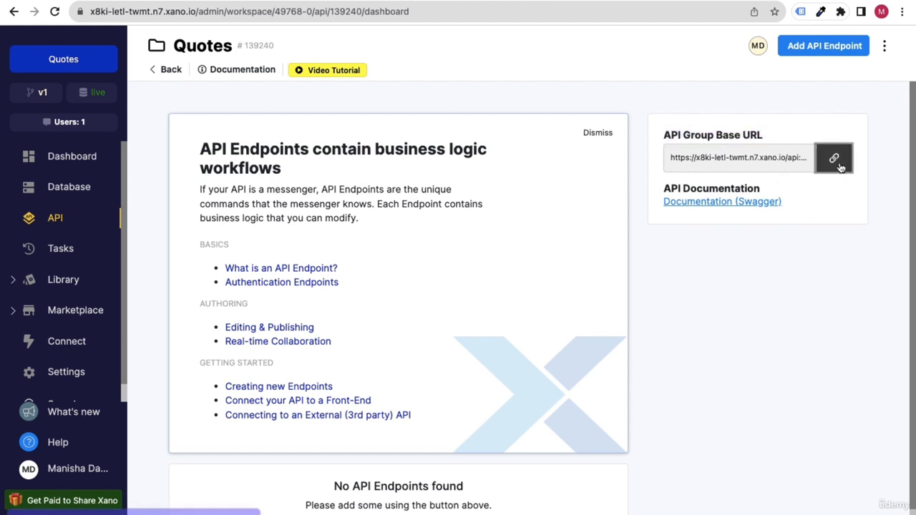
pyautogui.hotkey('ctrl', 't')
pyautogui.write('https://x8ki-letl-twmt.n7.xano.io/api:kvX9gleb')
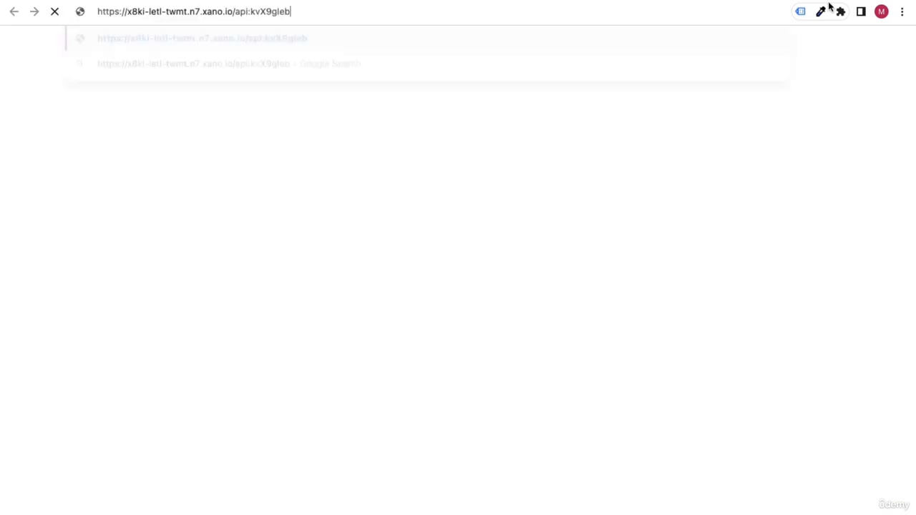
pyautogui.press('Return')
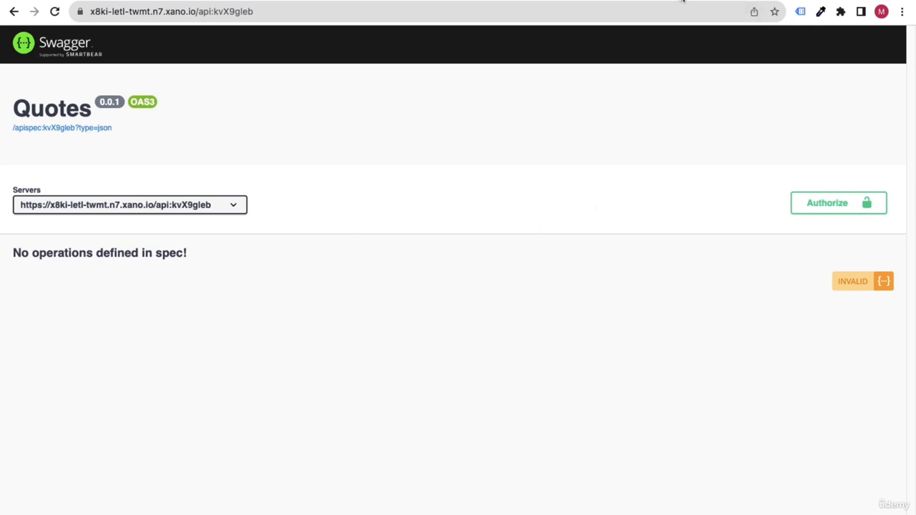
# Step: Return to the Quotes API group in Xano and create a GET endpoint from scratch named generate
pyautogui.click(683, 1)
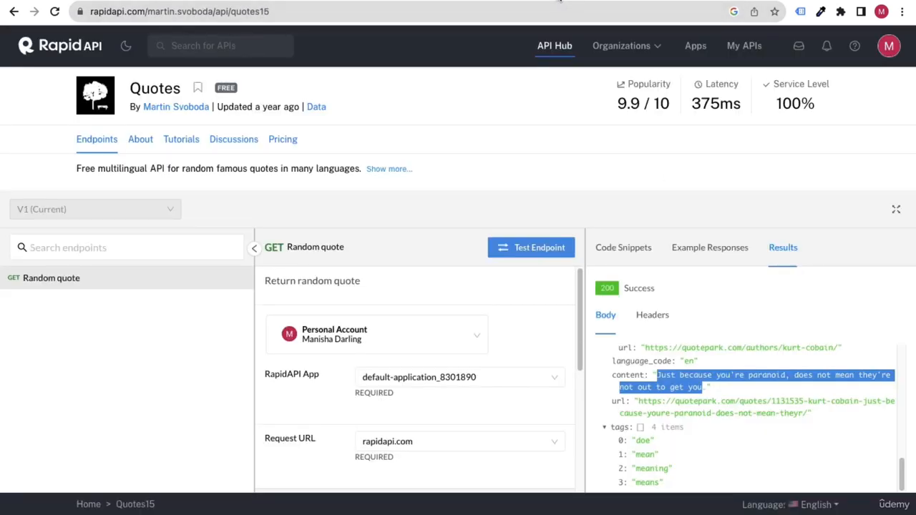
pyautogui.click(559, 1)
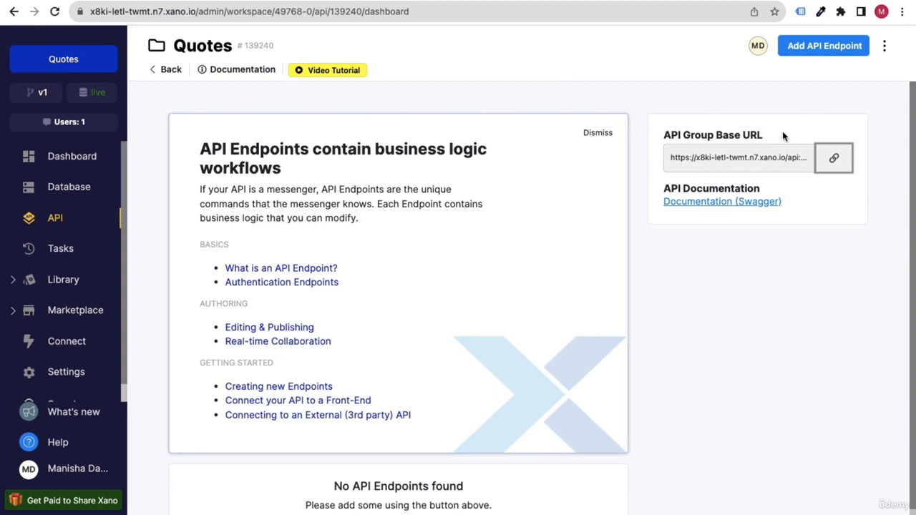
pyautogui.click(815, 53)
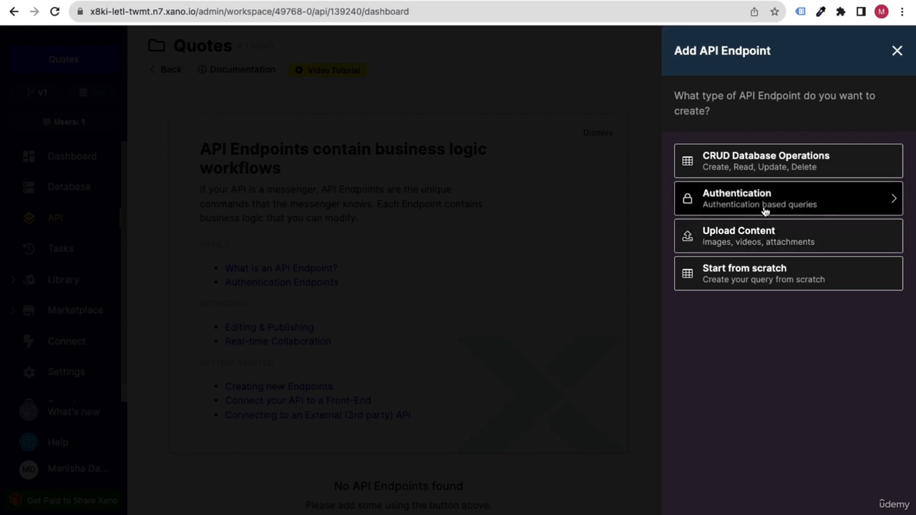
pyautogui.click(741, 285)
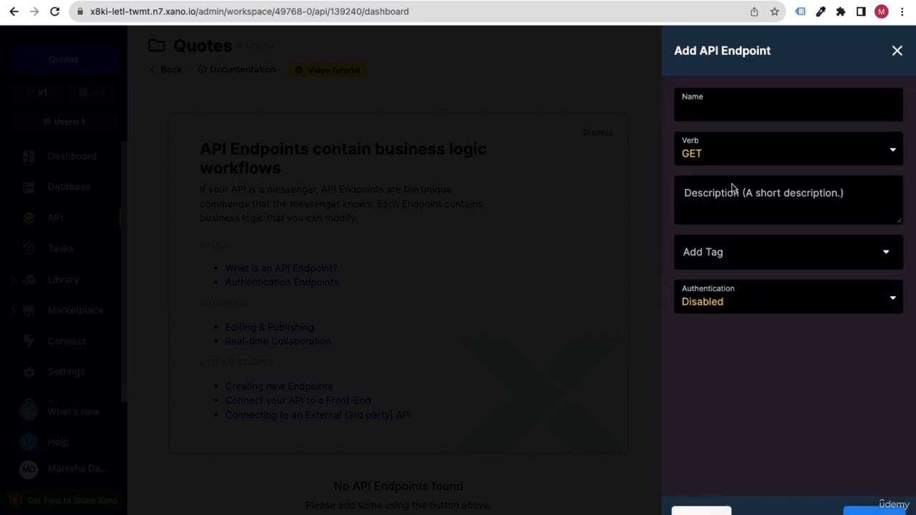
pyautogui.write('g')
pyautogui.click(719, 148)
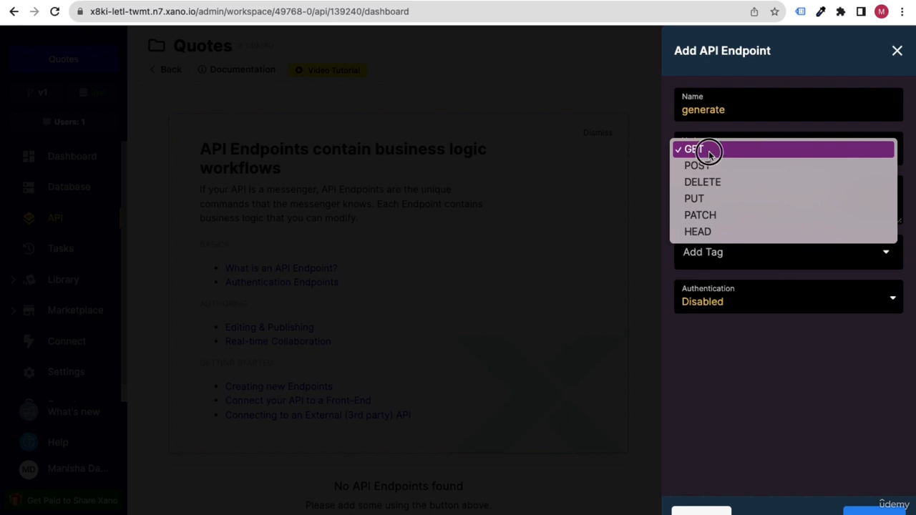
pyautogui.click(708, 150)
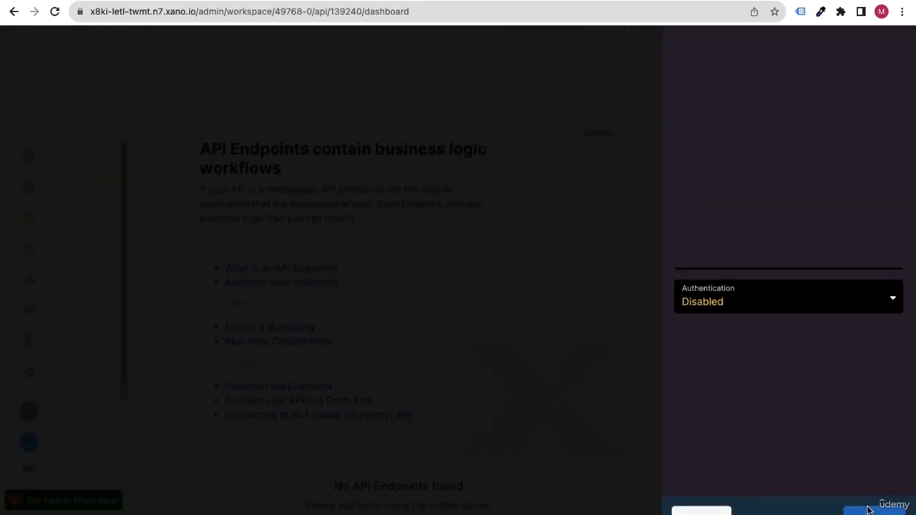
pyautogui.click(867, 509)
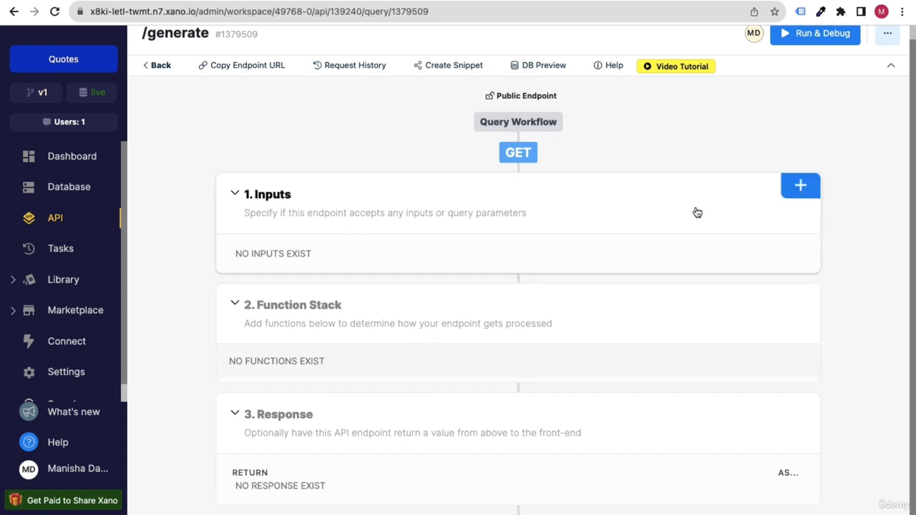
# Step: Add a text input named query to the generate endpoint
pyautogui.click(800, 187)
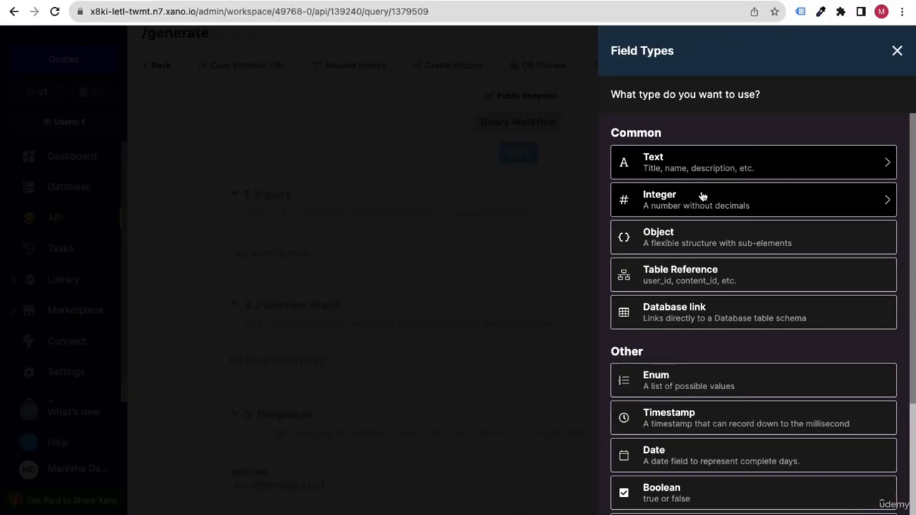
pyautogui.click(774, 156)
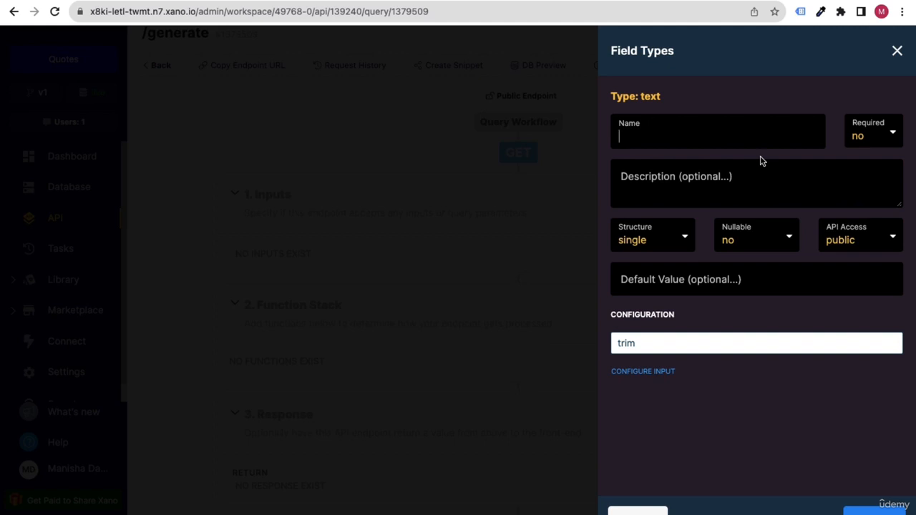
pyautogui.write('query')
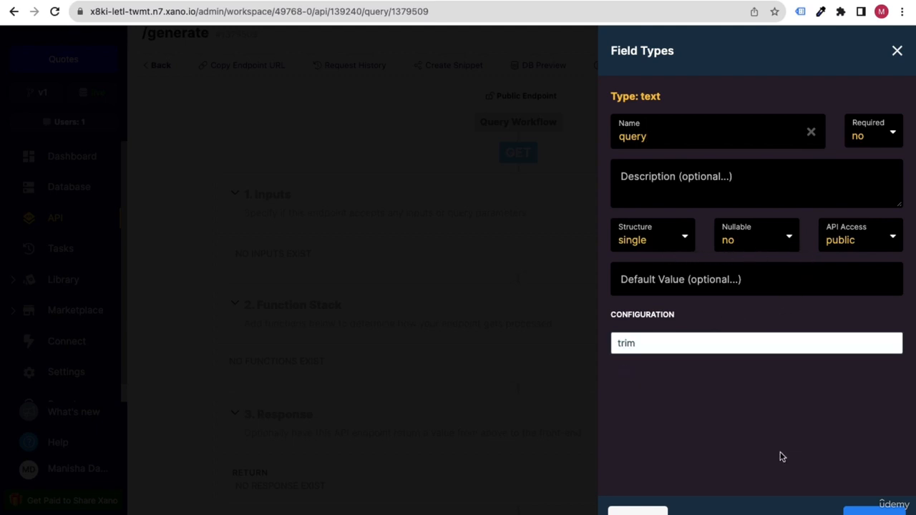
pyautogui.click(858, 513)
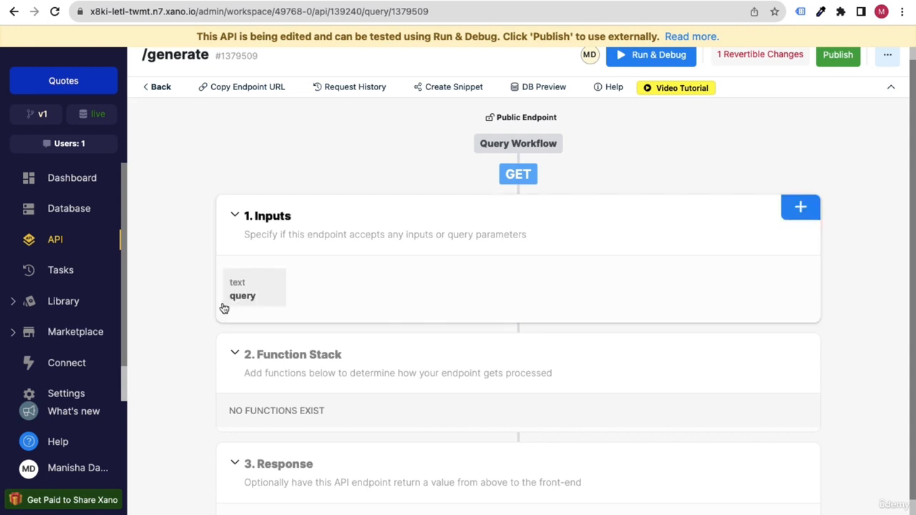
# Step: Add a Query All Records database request on the Quotes table to the endpoint's function stack
pyautogui.moveTo(426, 365)
pyautogui.click(795, 344)
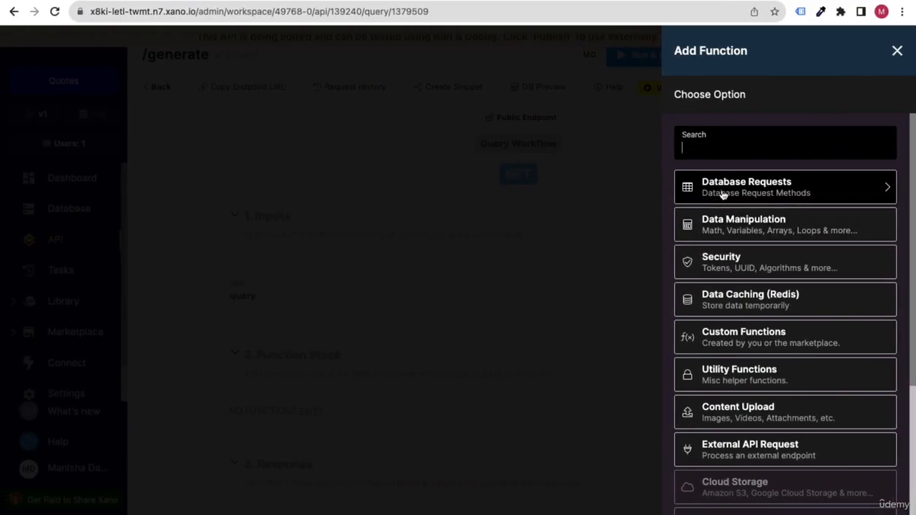
pyautogui.click(723, 190)
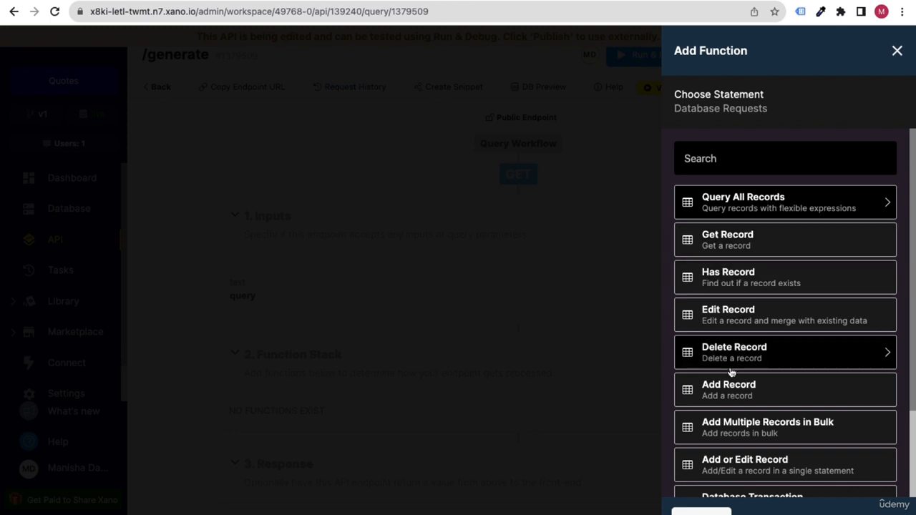
pyautogui.click(804, 207)
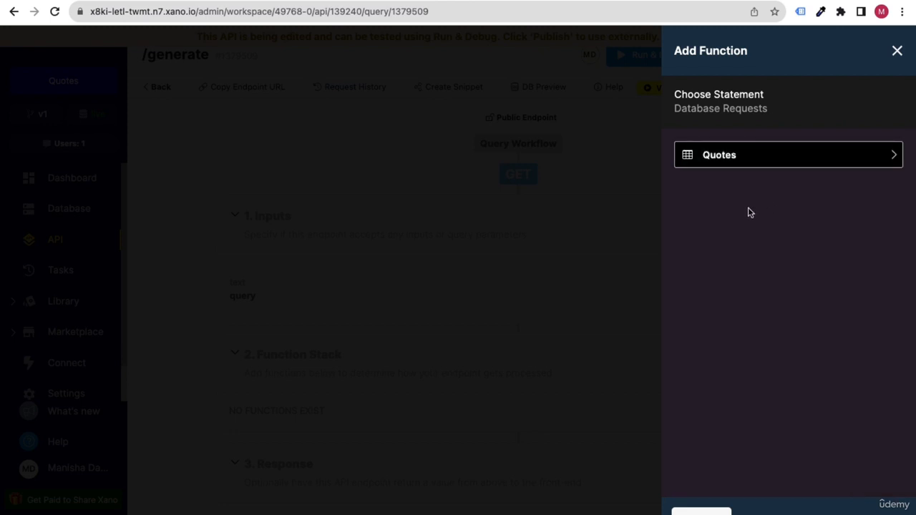
pyautogui.click(773, 164)
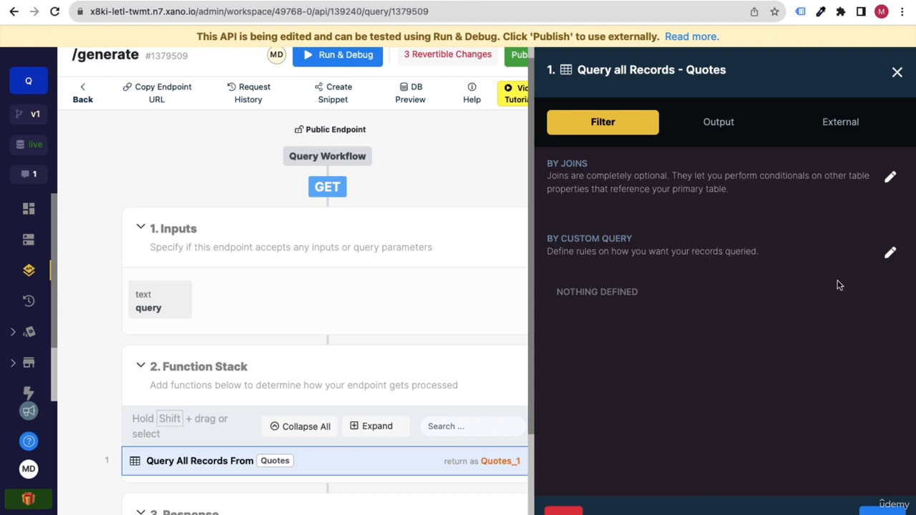
# Step: Add a conditional to the request's custom query with Quotes.Quote as the field to compare
pyautogui.click(891, 253)
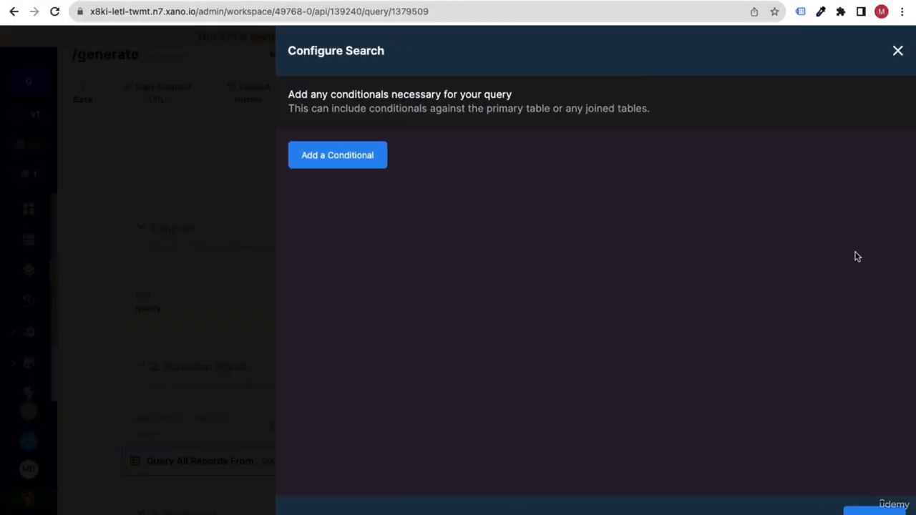
pyautogui.click(347, 156)
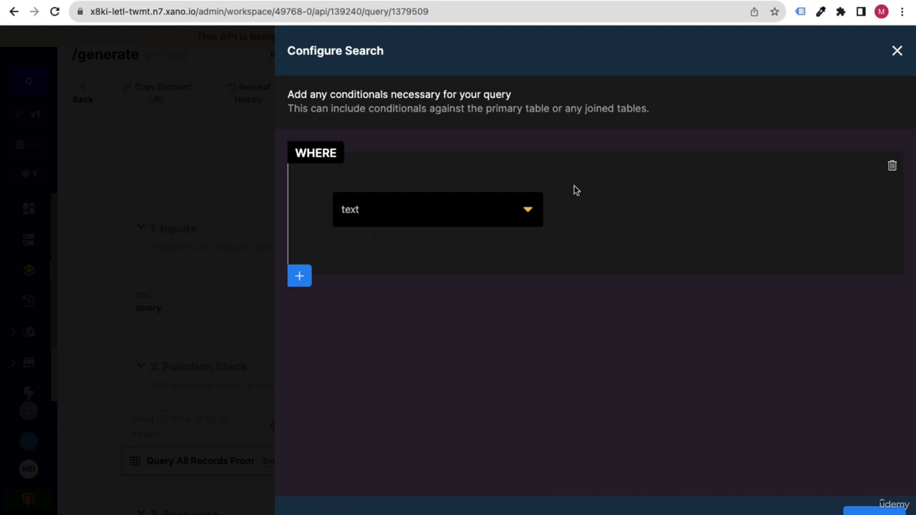
pyautogui.click(527, 210)
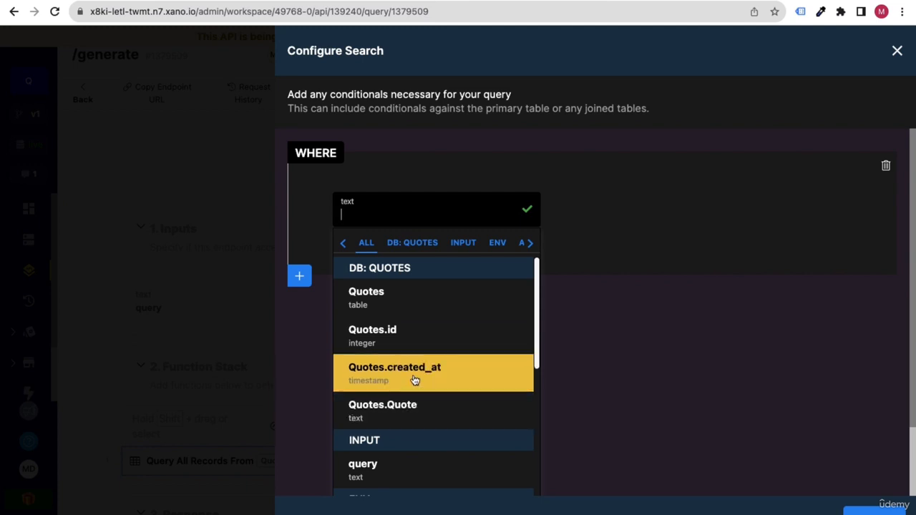
pyautogui.scroll(-2, 415, 380)
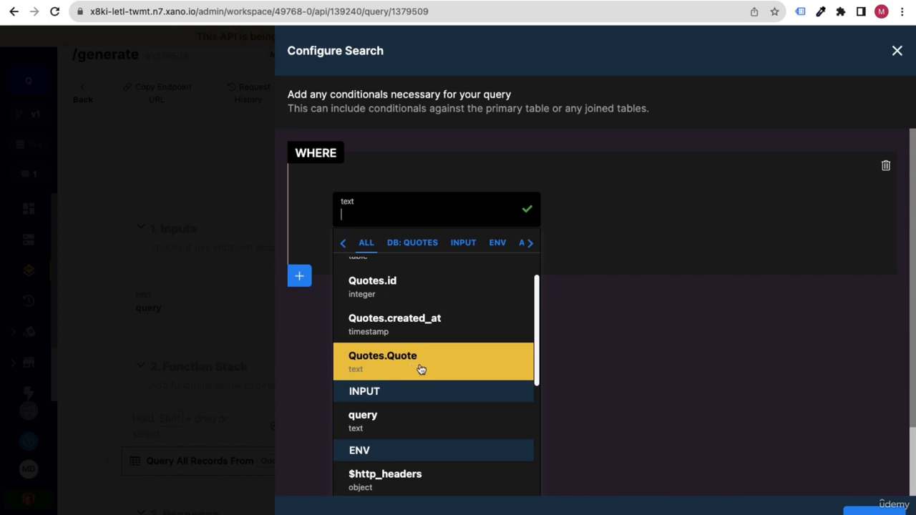
pyautogui.scroll(-8, 421, 369)
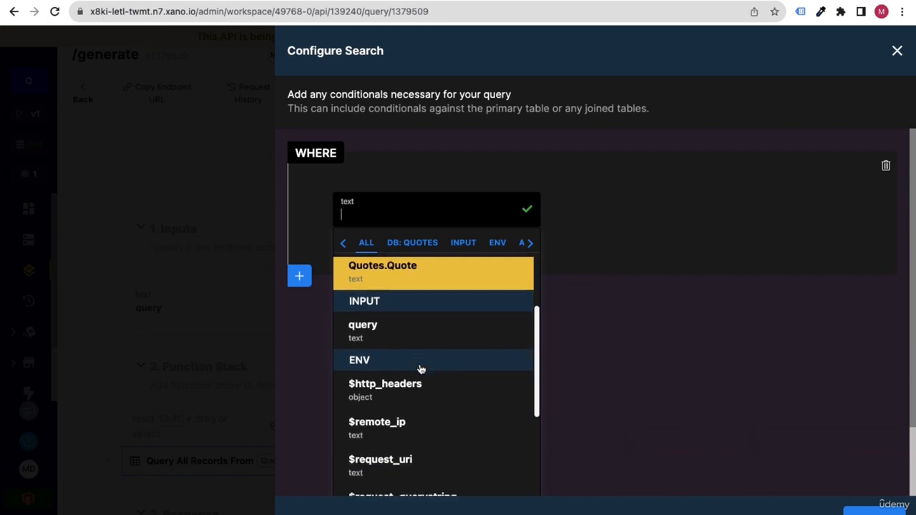
pyautogui.scroll(-7, 421, 369)
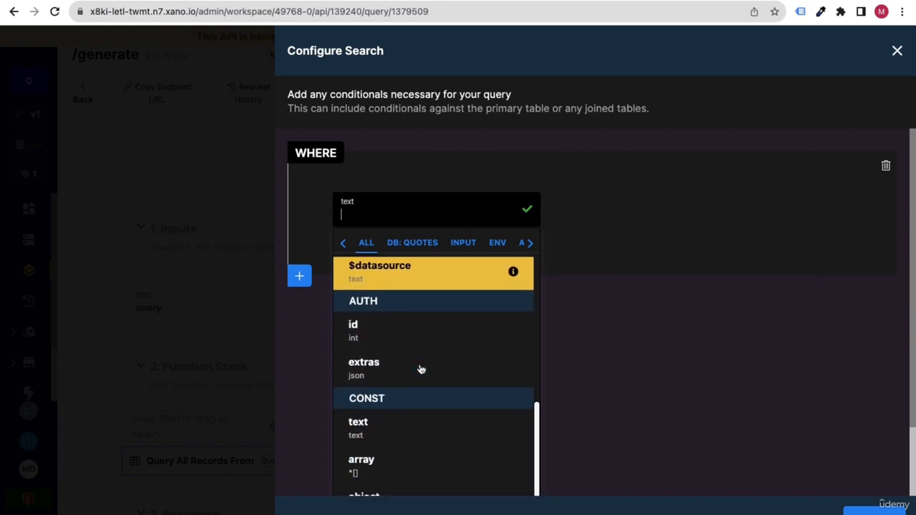
pyautogui.scroll(-5, 421, 369)
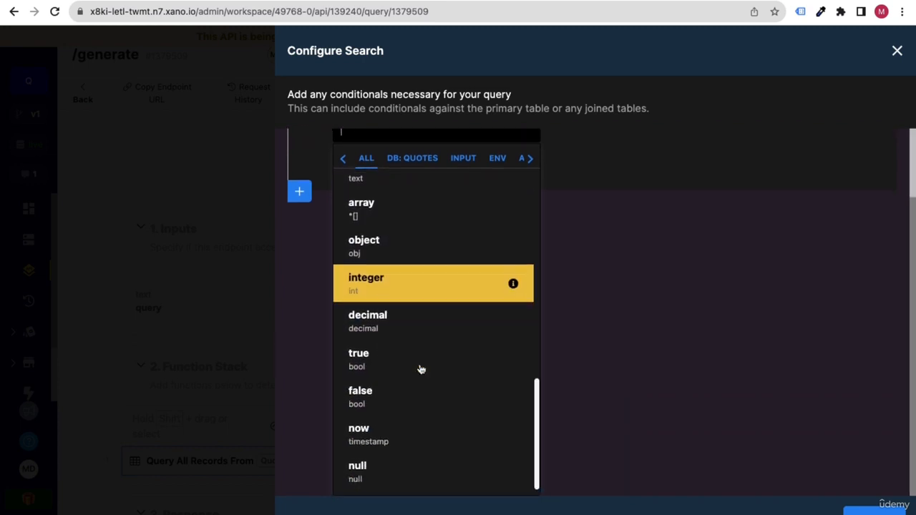
pyautogui.scroll(15, 421, 368)
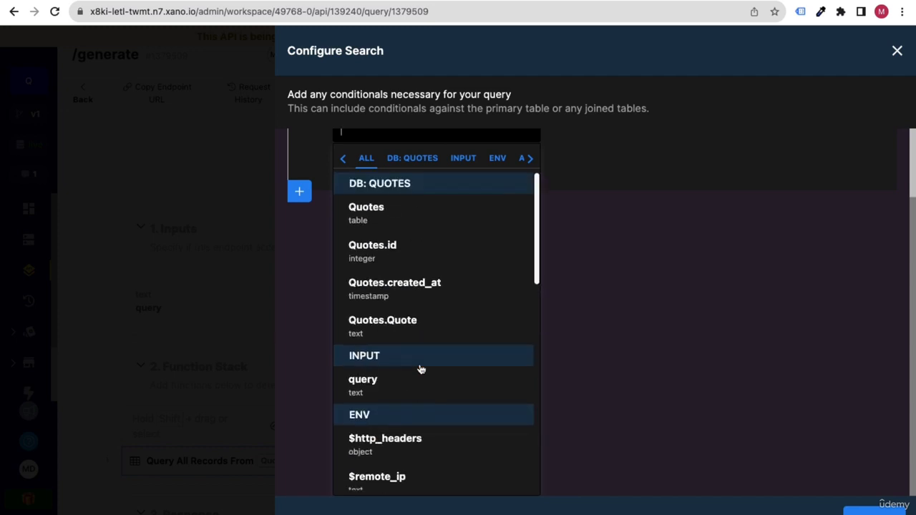
pyautogui.scroll(-1, 440, 369)
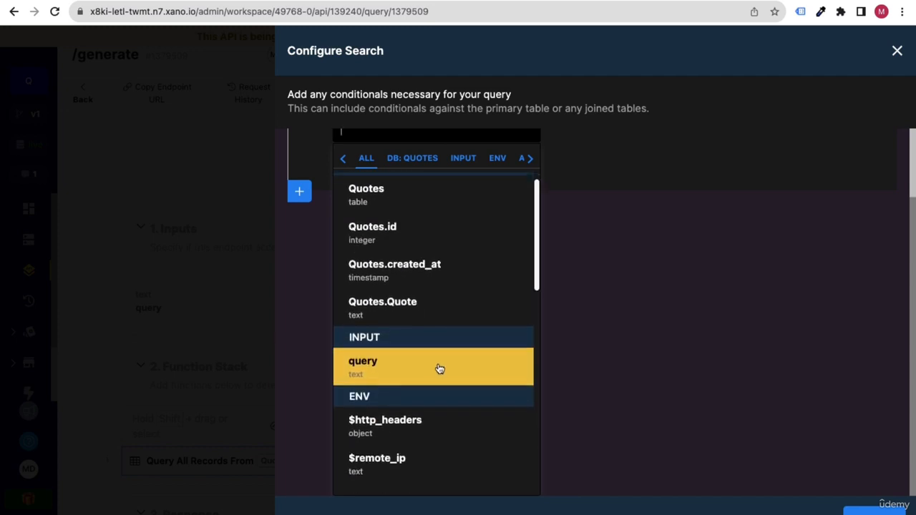
pyautogui.scroll(1, 438, 365)
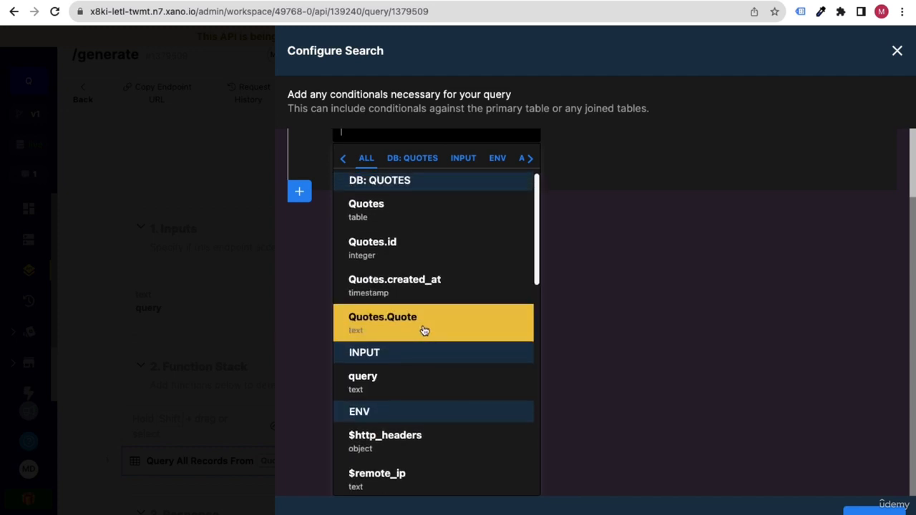
pyautogui.click(423, 330)
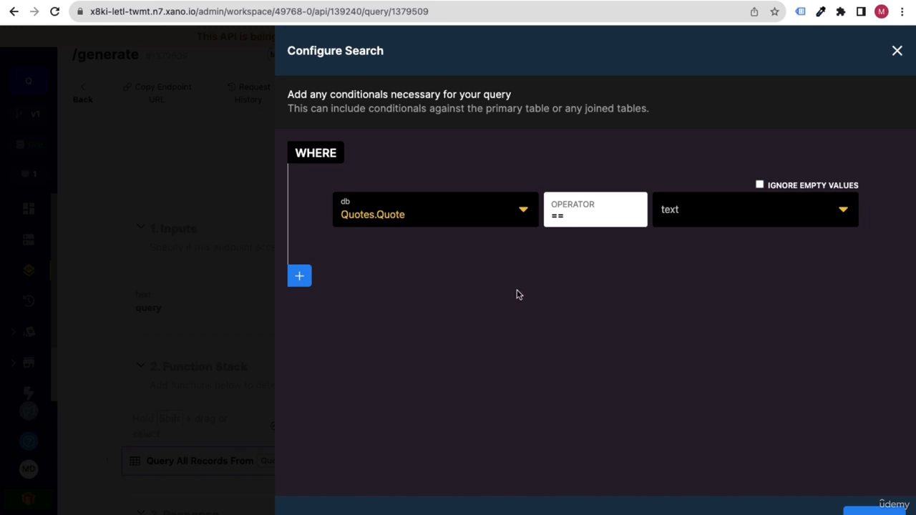
# Step: Set the conditional's operator to includes and its comparison value to the query input, and save the custom query and the function
pyautogui.click(578, 221)
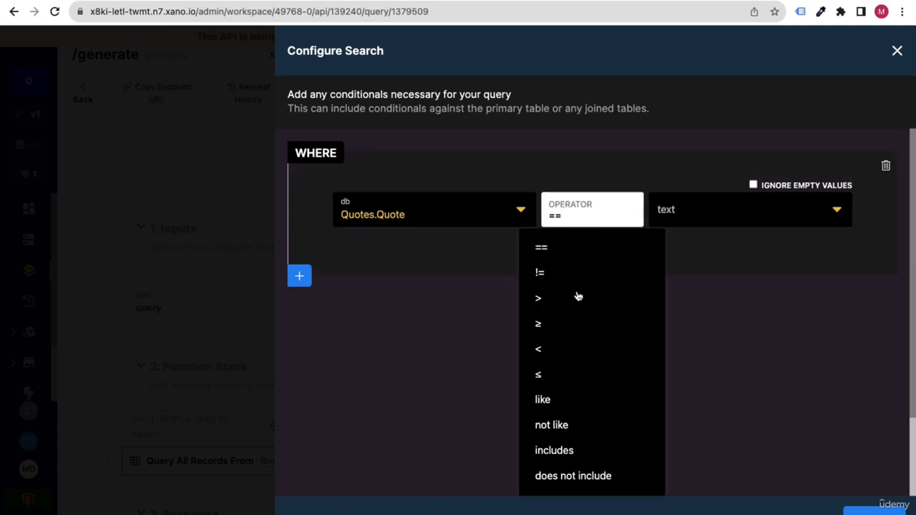
pyautogui.click(564, 452)
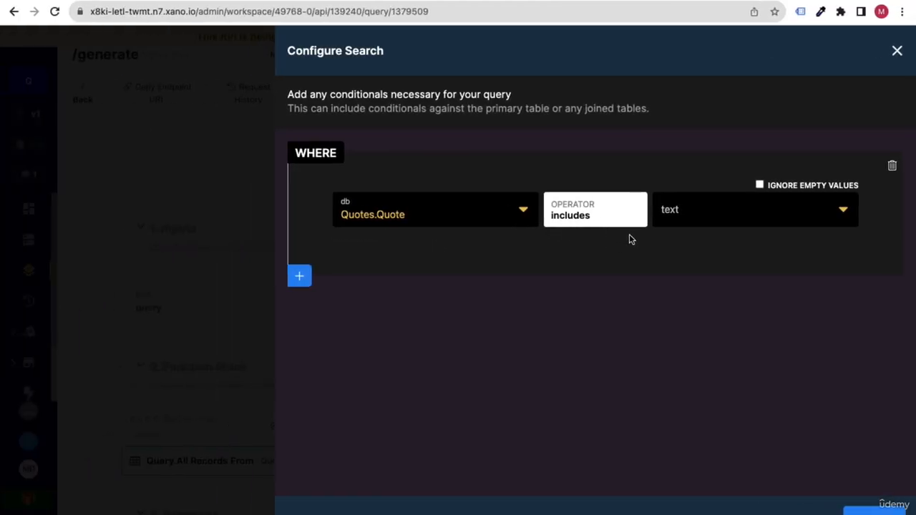
pyautogui.click(842, 211)
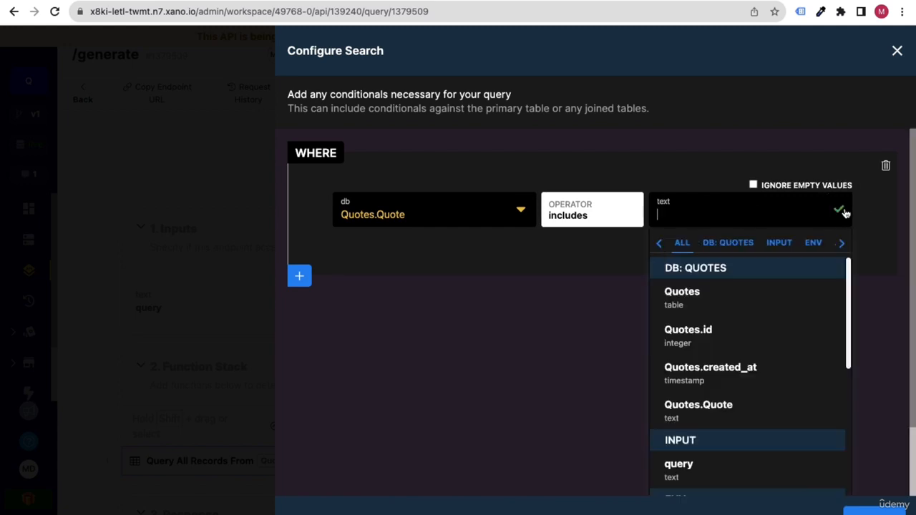
pyautogui.click(779, 244)
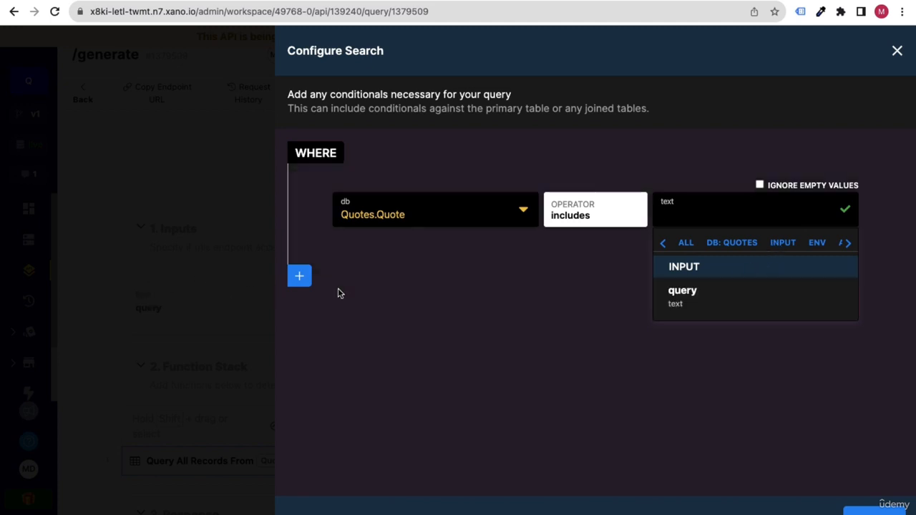
pyautogui.click(700, 306)
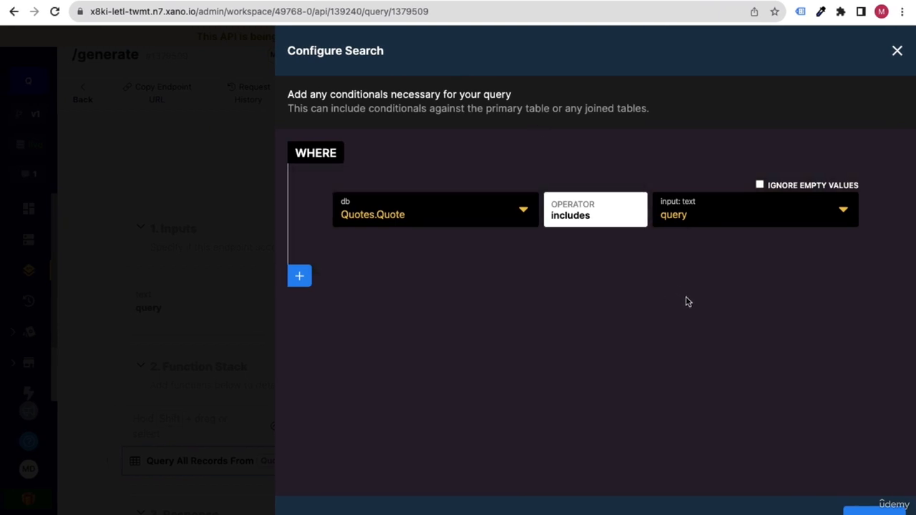
pyautogui.click(875, 510)
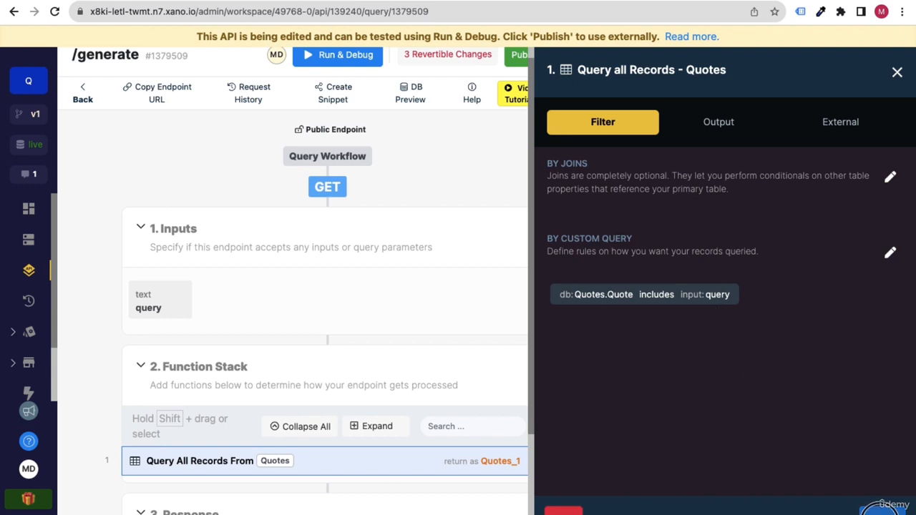
pyautogui.click(882, 511)
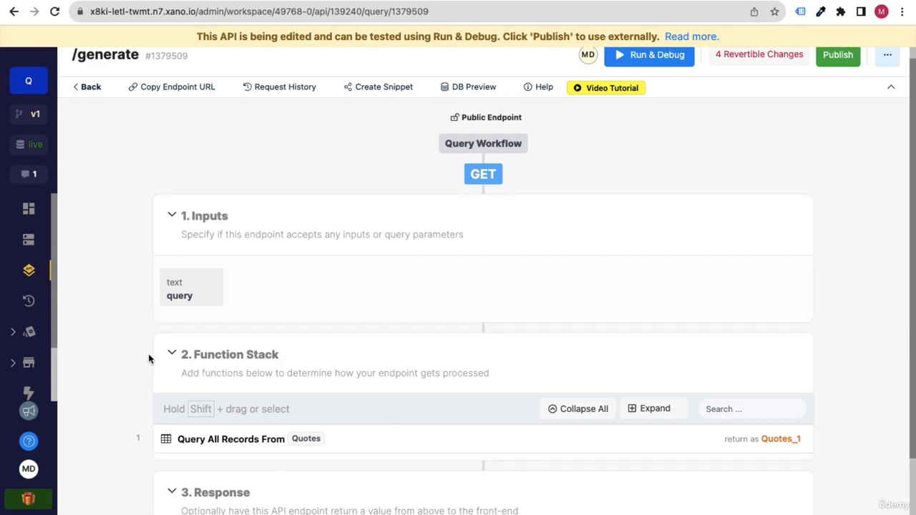
pyautogui.scroll(-1, 147, 359)
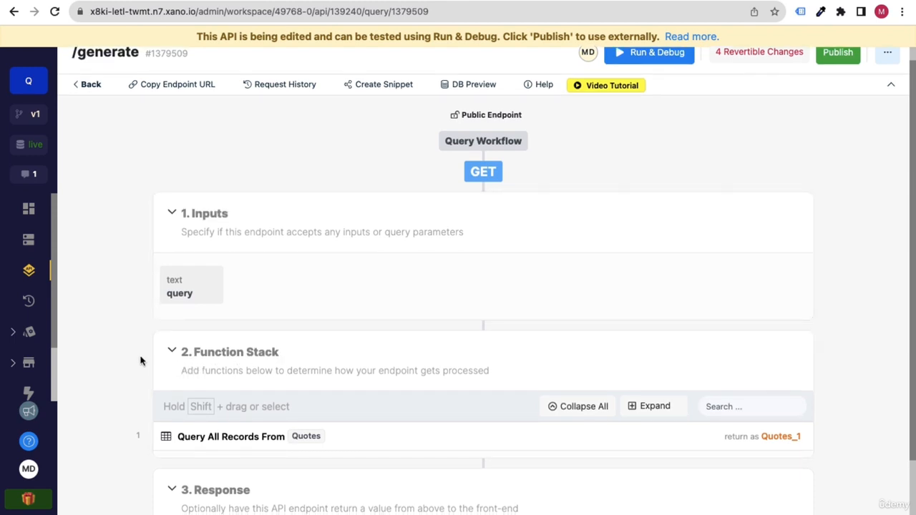
pyautogui.scroll(-2, 339, 434)
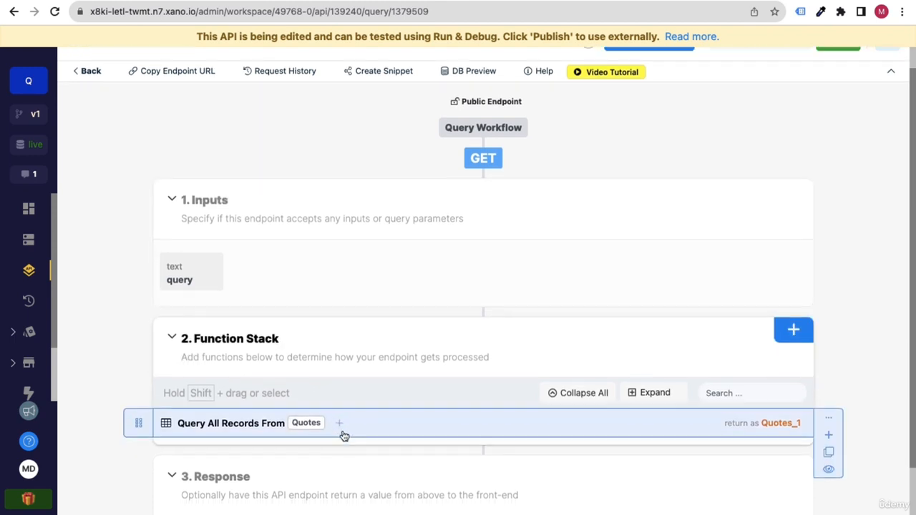
# Step: Publish the generate endpoint with the publish message "first push"
pyautogui.scroll(-1, 401, 406)
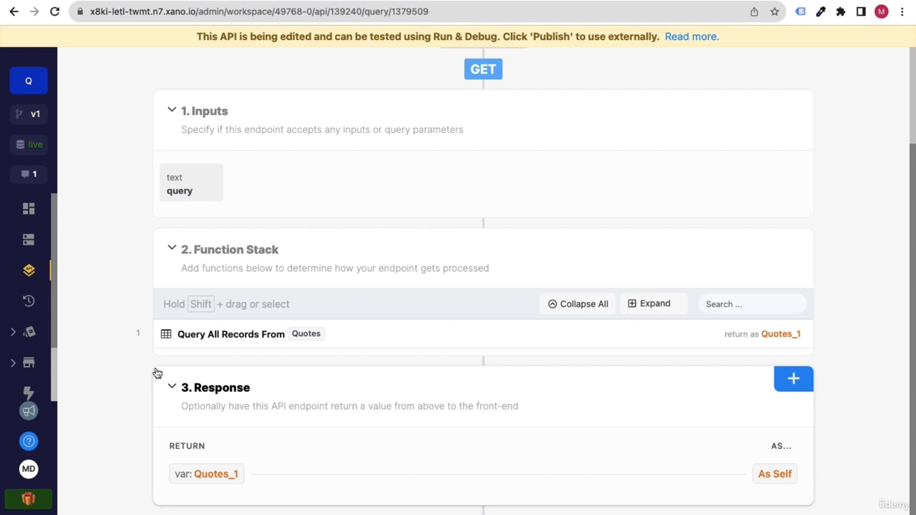
pyautogui.scroll(3, 539, 225)
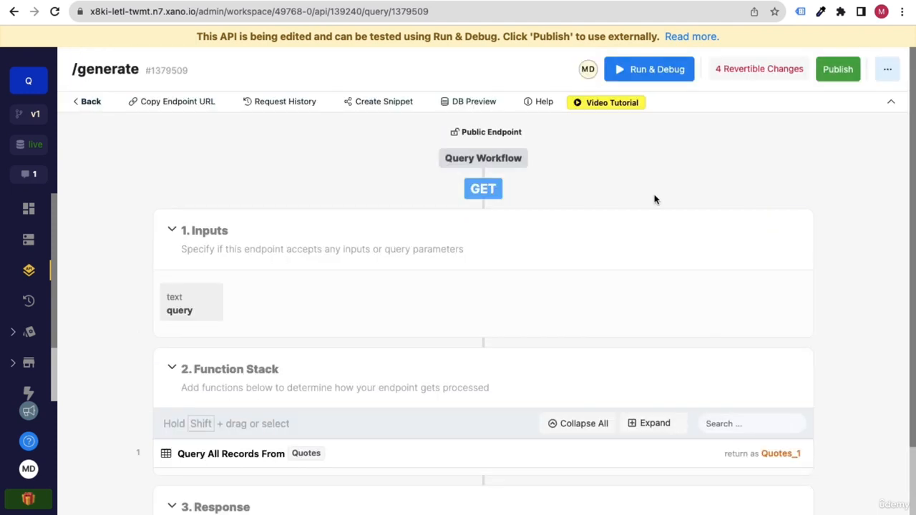
pyautogui.click(839, 72)
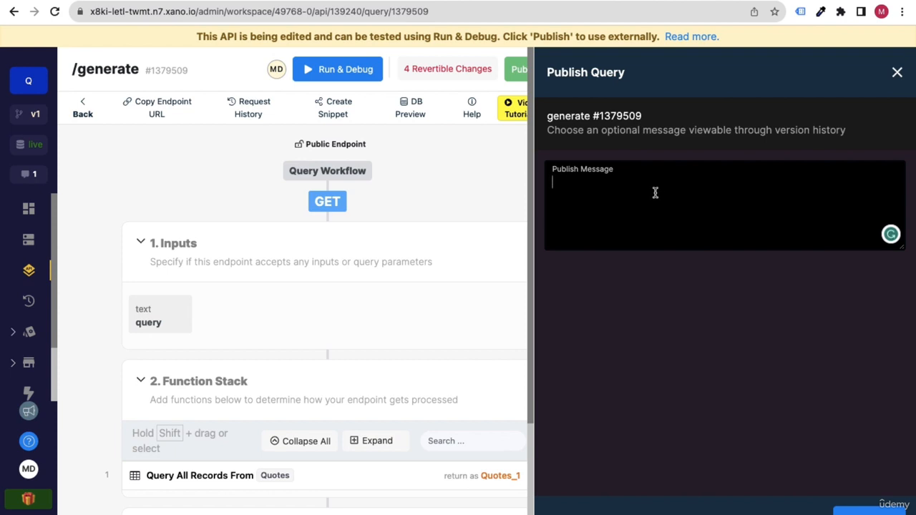
pyautogui.write('first push')
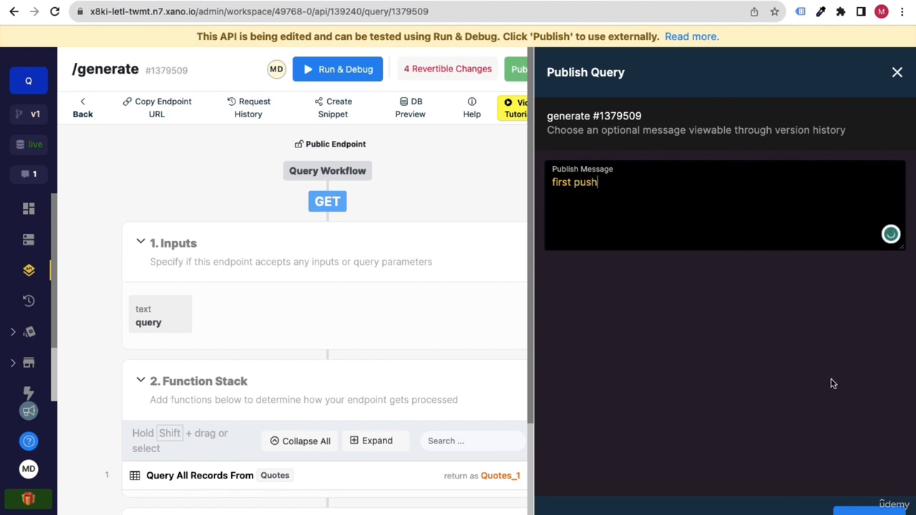
pyautogui.click(891, 507)
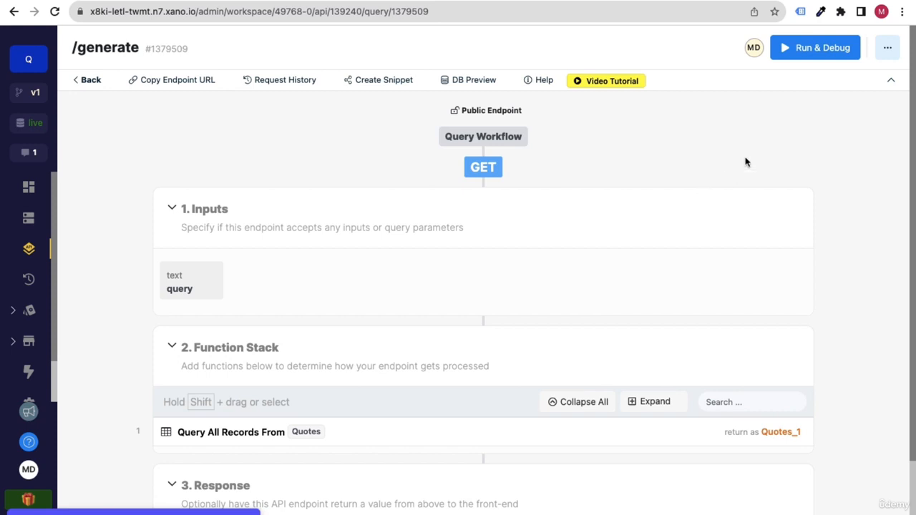
# Step: Run the generate endpoint in Run & Debug with the query input set to "girl"
pyautogui.click(799, 49)
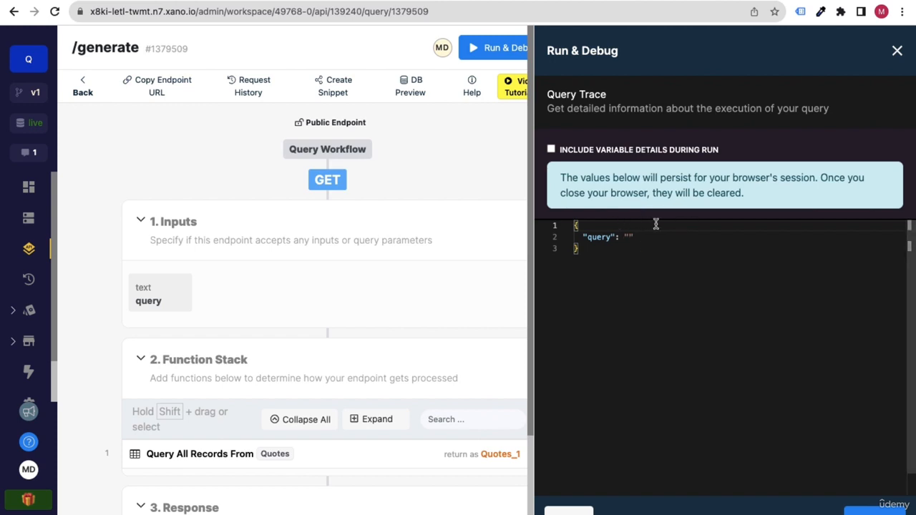
pyautogui.click(630, 237)
pyautogui.write('girl')
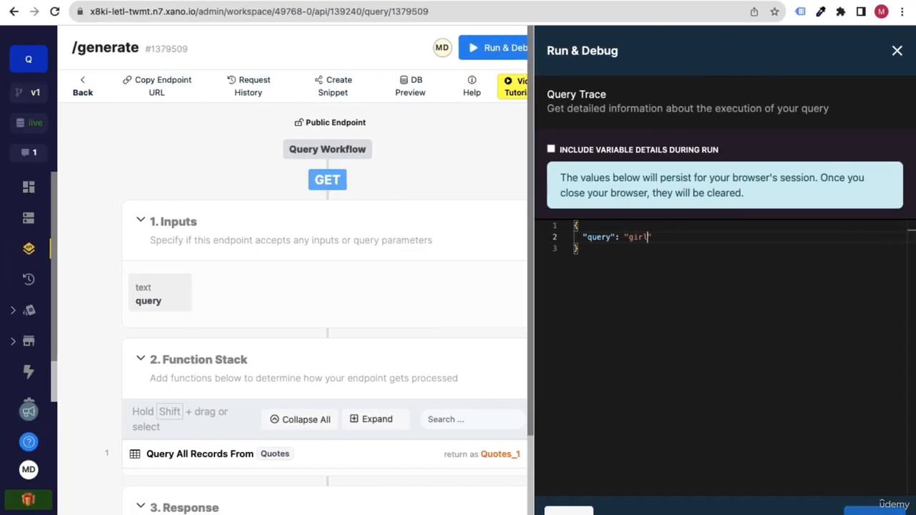
pyautogui.click(873, 511)
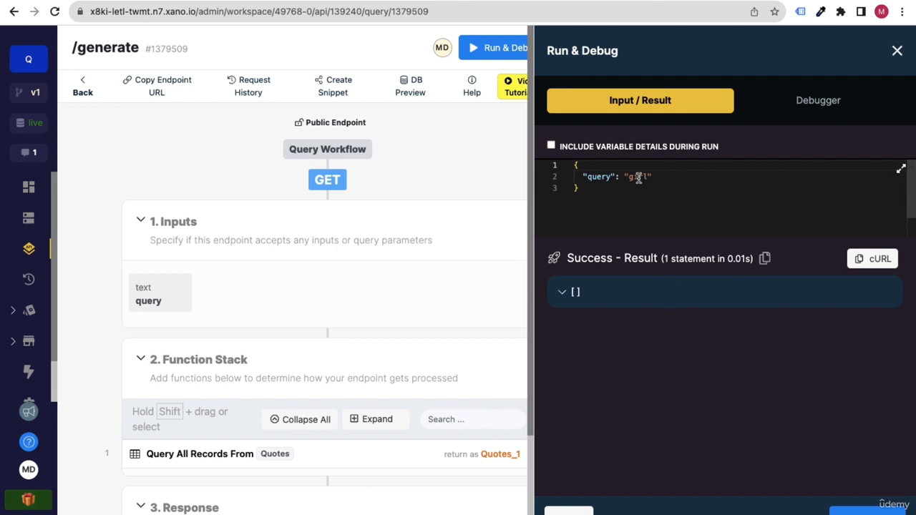
# Step: Switch to the RapidAPI Quotes page and copy the word "because" from the returned quote's content
pyautogui.click(728, 2)
pyautogui.click(679, 1)
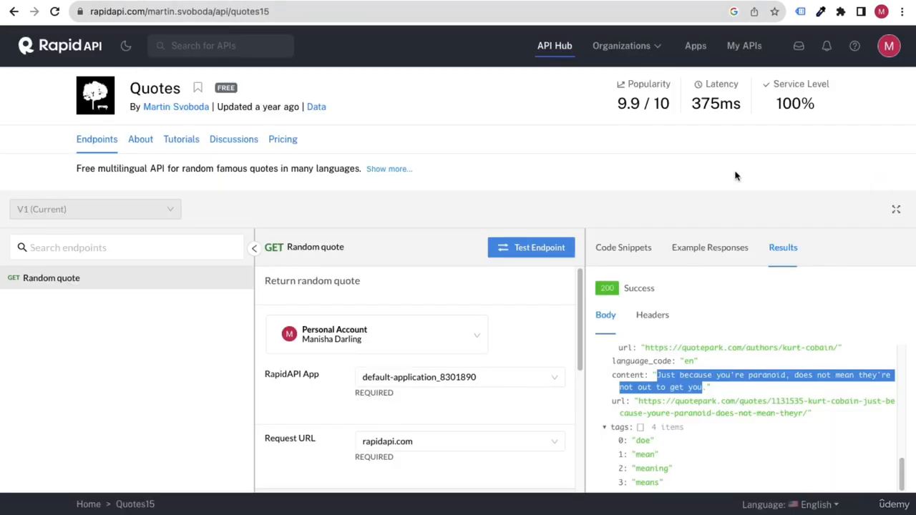
pyautogui.click(825, 375)
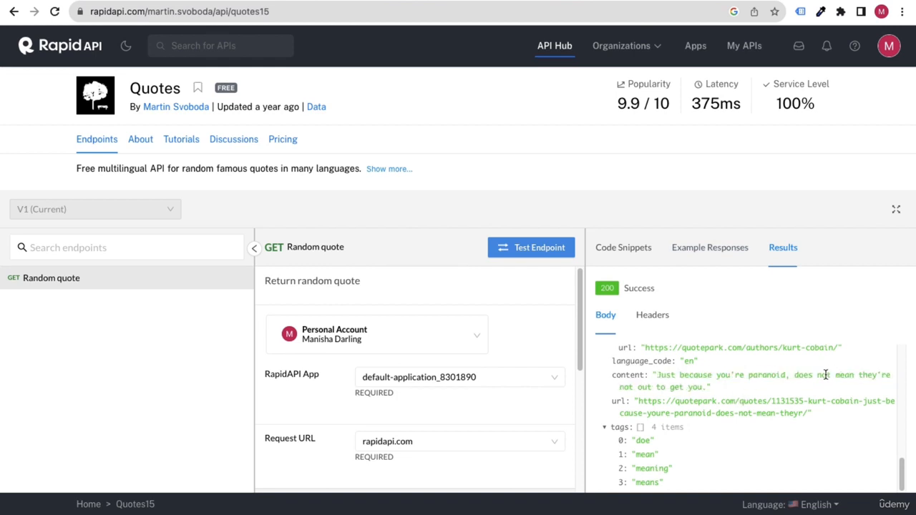
pyautogui.doubleClick(706, 375)
pyautogui.hotkey('ctrl', 'c')
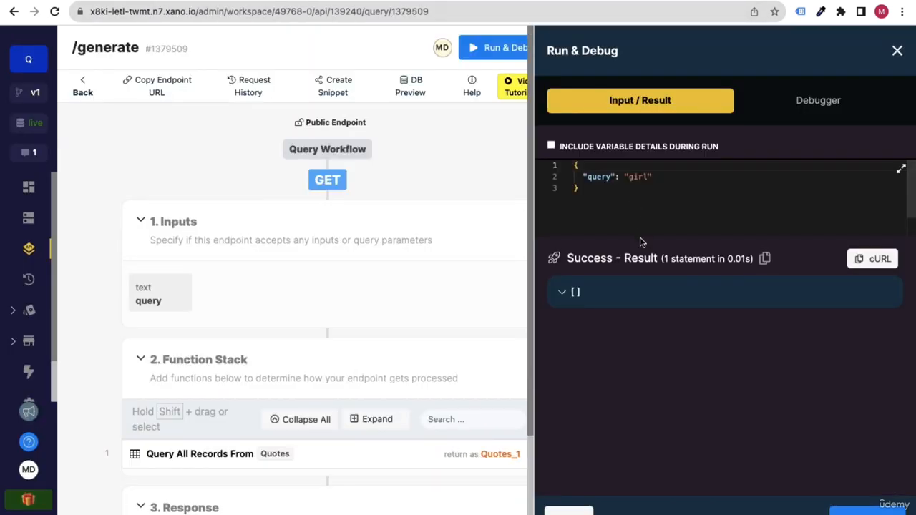
# Step: Back in Xano, rerun the generate endpoint with the query "because" and compare the returned quote with the RapidAPI content
pyautogui.doubleClick(635, 177)
pyautogui.hotkey('ctrl', 'v')
pyautogui.click(681, 344)
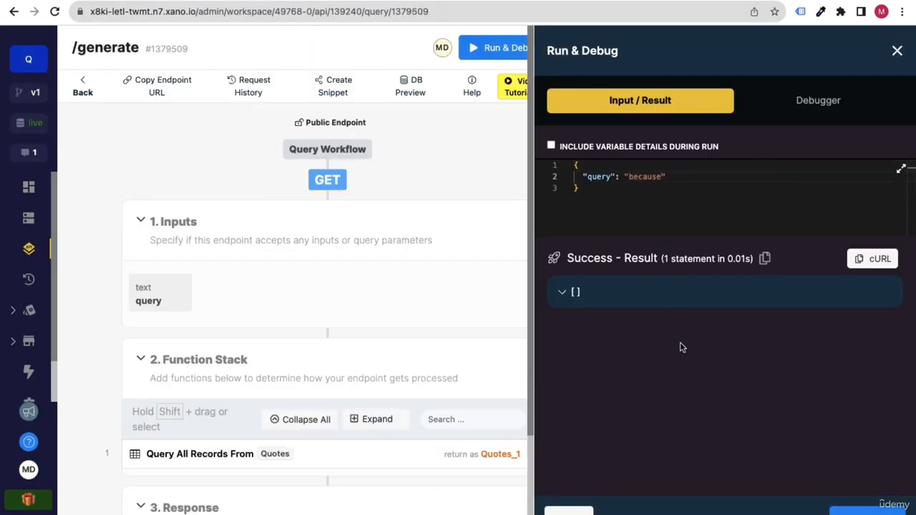
pyautogui.click(865, 510)
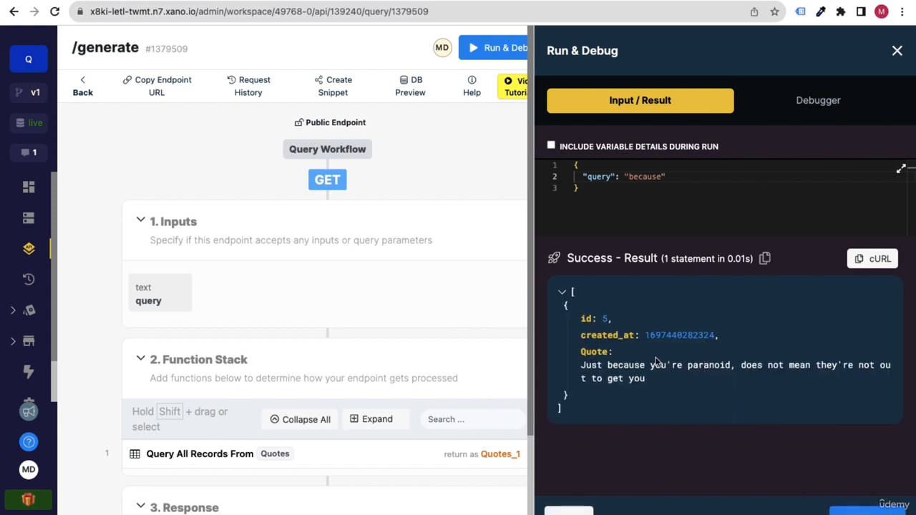
pyautogui.moveTo(644, 385); pyautogui.dragTo(581, 365)
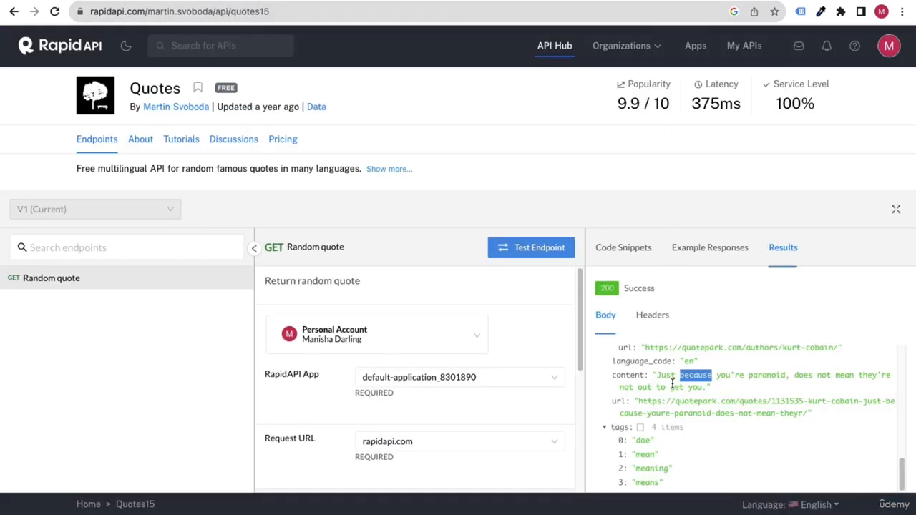
pyautogui.moveTo(657, 376); pyautogui.dragTo(695, 390)
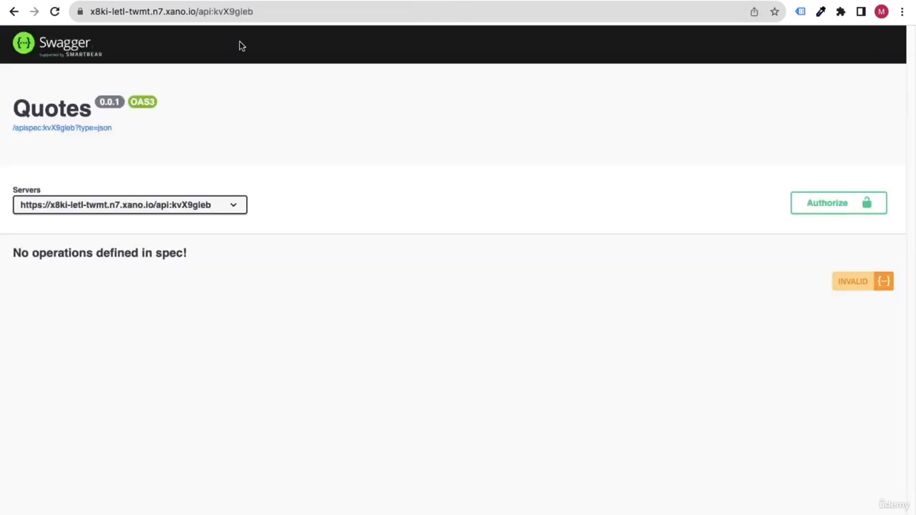
# Step: Reload the Quotes API's Swagger page and examine the GET /generate operation's query parameter and response format
pyautogui.click(55, 12)
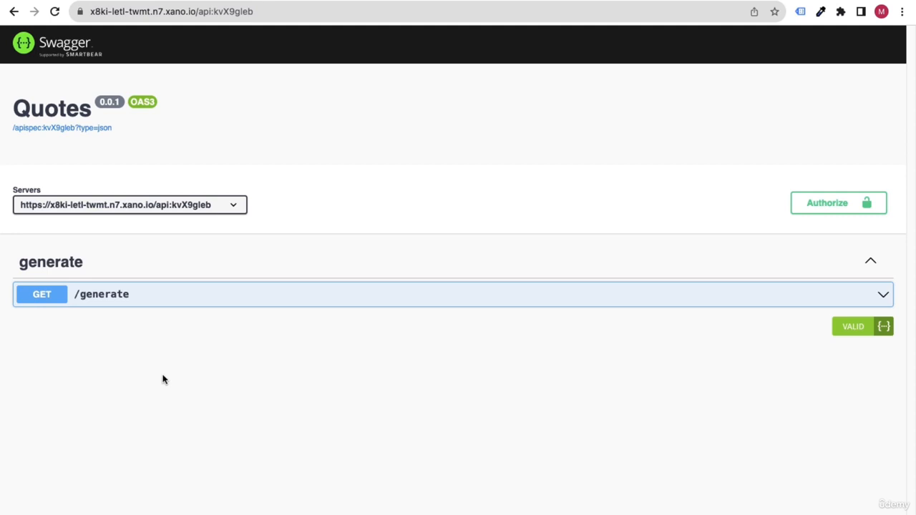
pyautogui.click(778, 304)
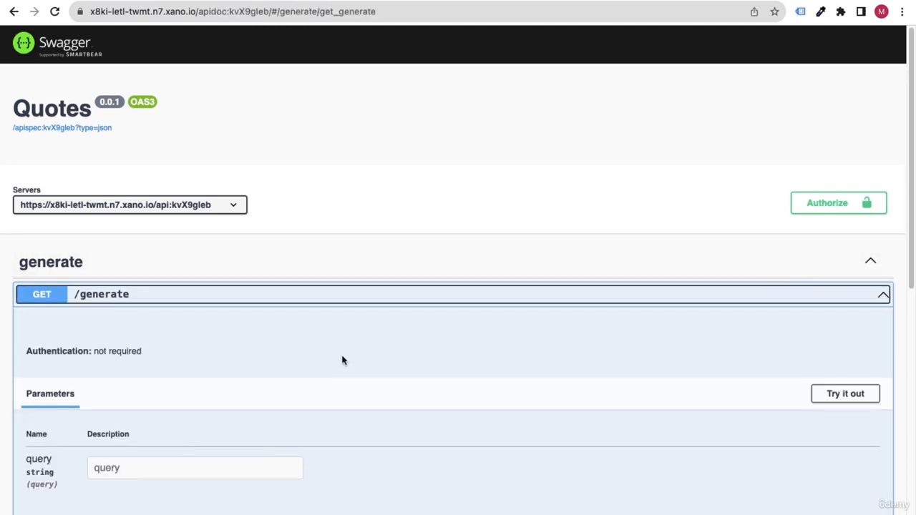
pyautogui.scroll(-5, 341, 358)
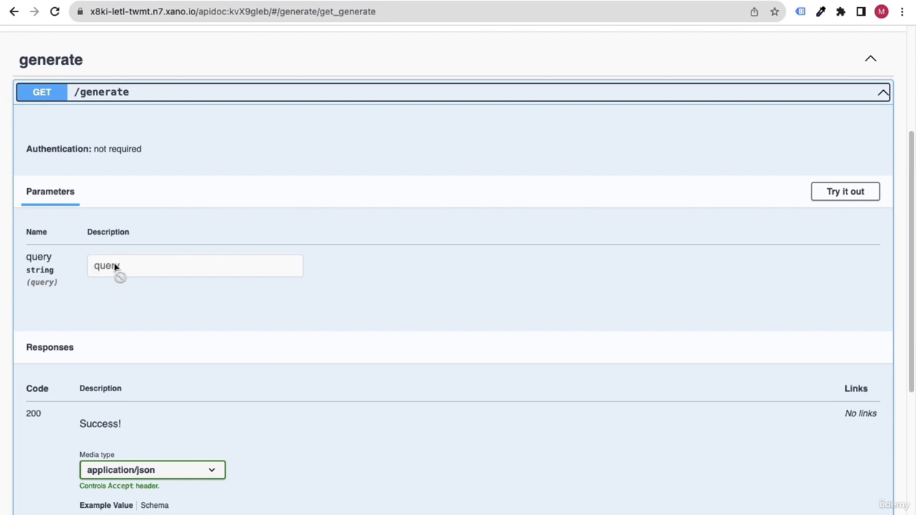
pyautogui.scroll(-7, 143, 289)
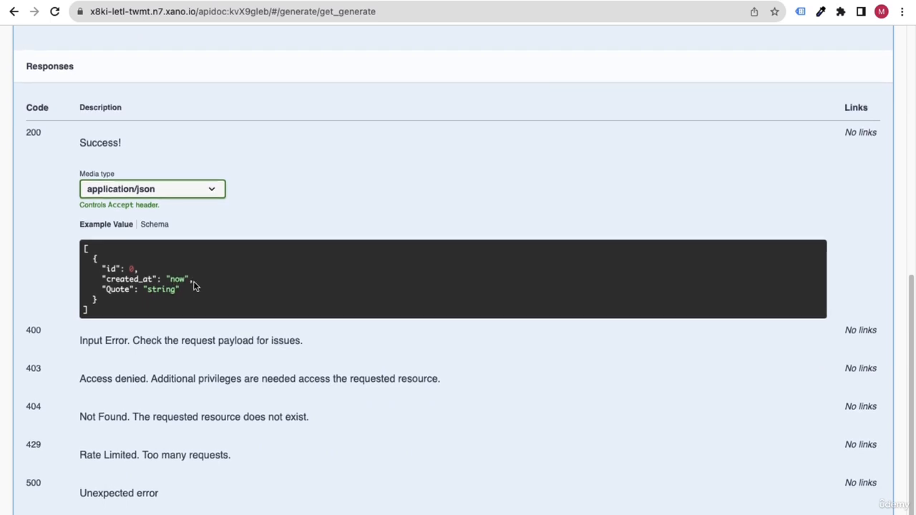
pyautogui.scroll(10, 195, 287)
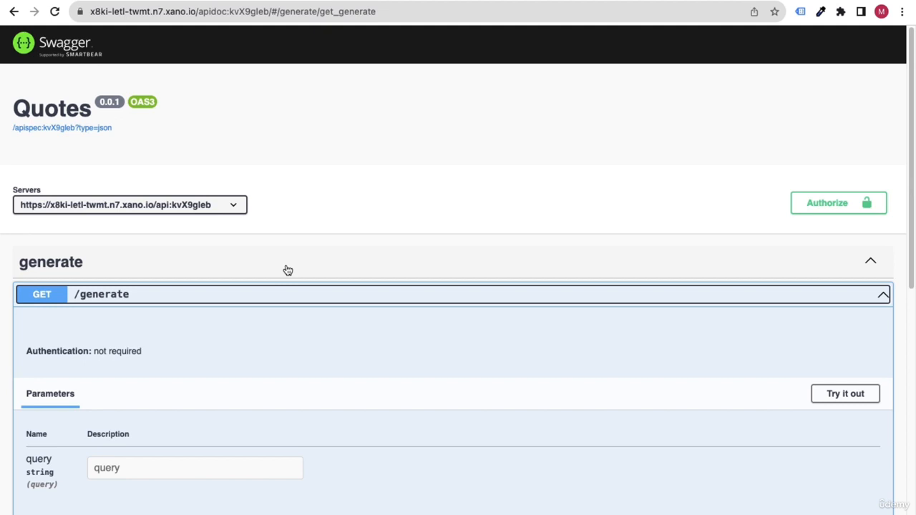
pyautogui.scroll(-10, 229, 276)
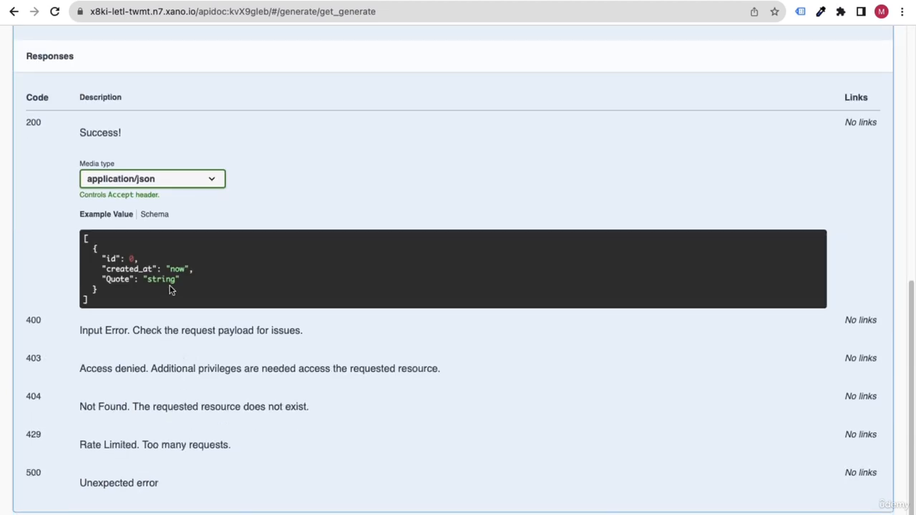
pyautogui.scroll(4, 173, 287)
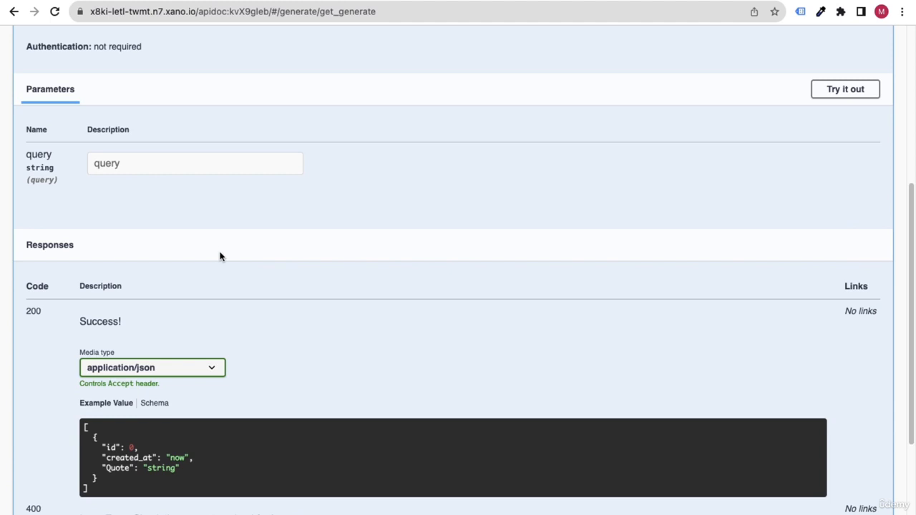
# Step: Try out GET /generate in Swagger with the query "because", execute it and read the quote in the response body
pyautogui.click(842, 89)
pyautogui.scroll(-1, 343, 265)
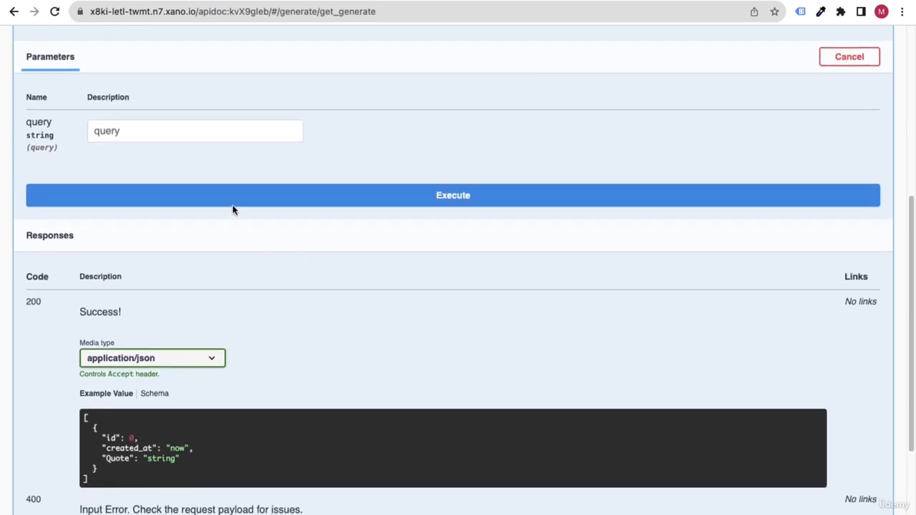
pyautogui.click(96, 151)
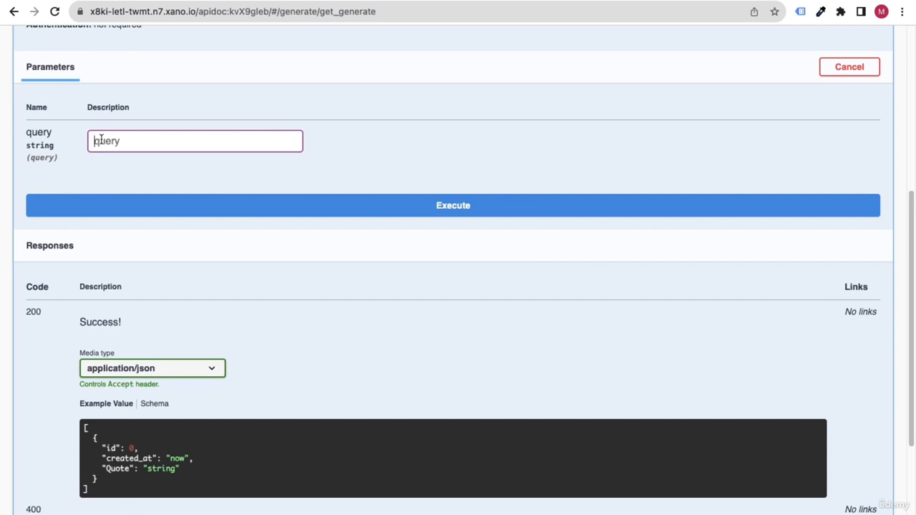
pyautogui.write('because')
pyautogui.click(400, 207)
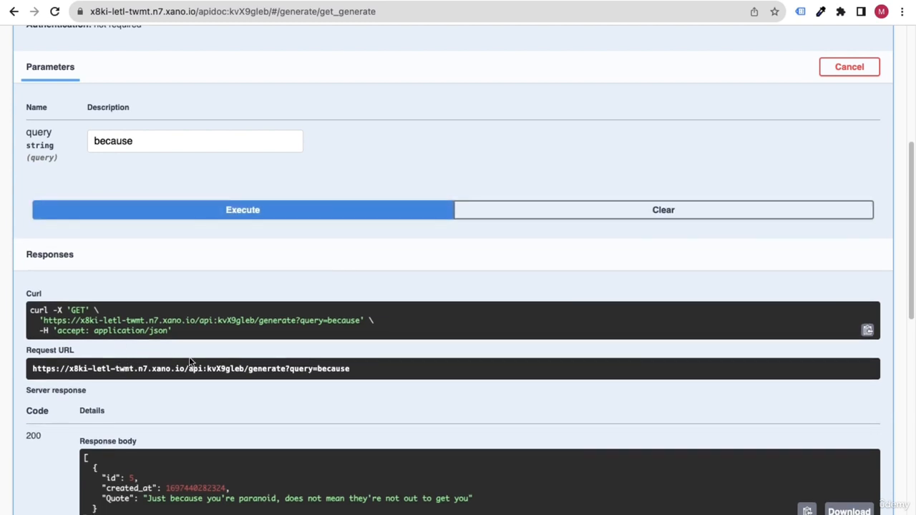
pyautogui.scroll(-4, 204, 365)
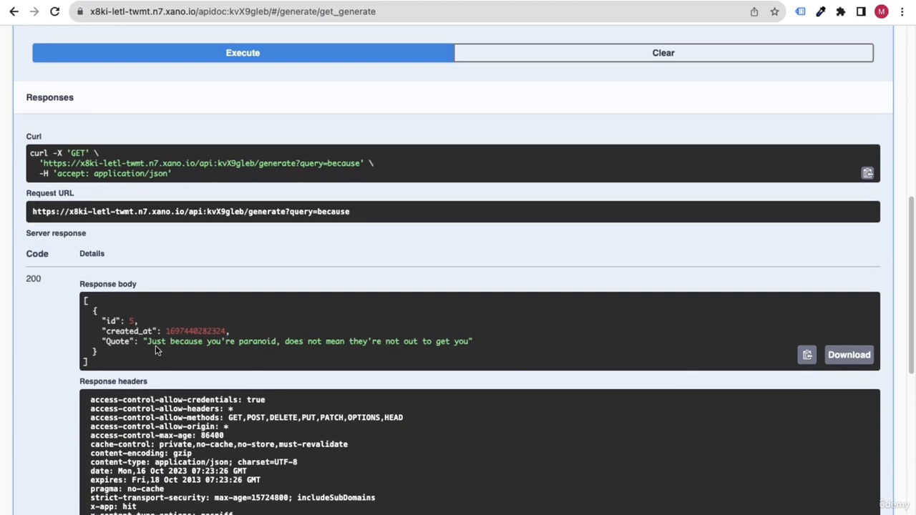
pyautogui.moveTo(469, 342); pyautogui.dragTo(231, 346)
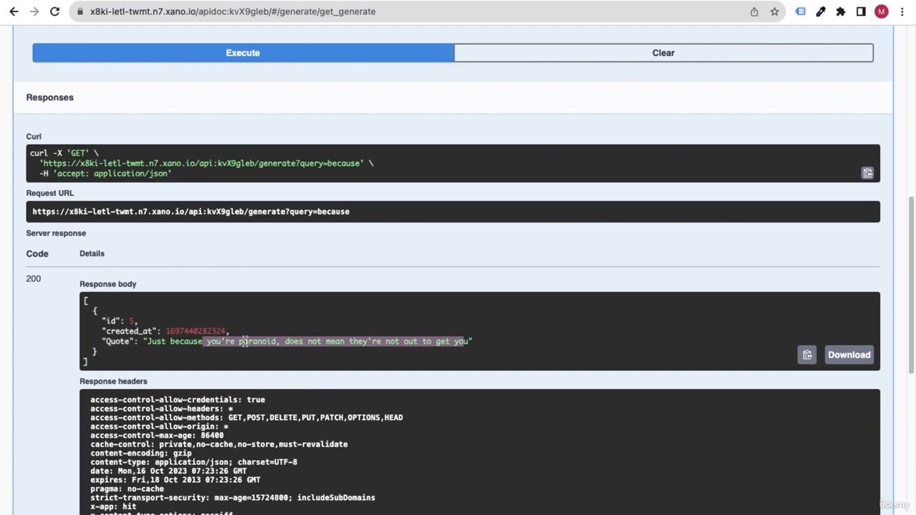
# Step: Check which servers the Quotes API's Swagger page offers, leaving the selection as it is
pyautogui.scroll(15, 287, 301)
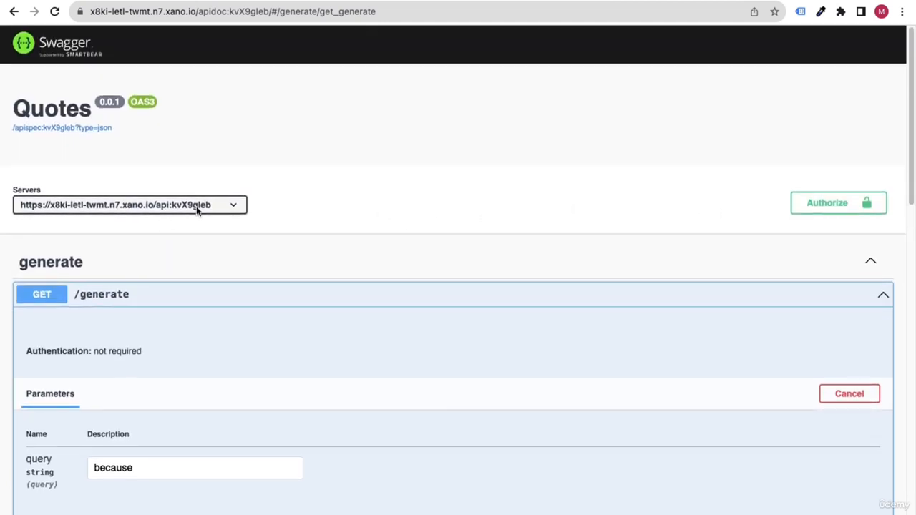
pyautogui.click(235, 209)
pyautogui.click(353, 216)
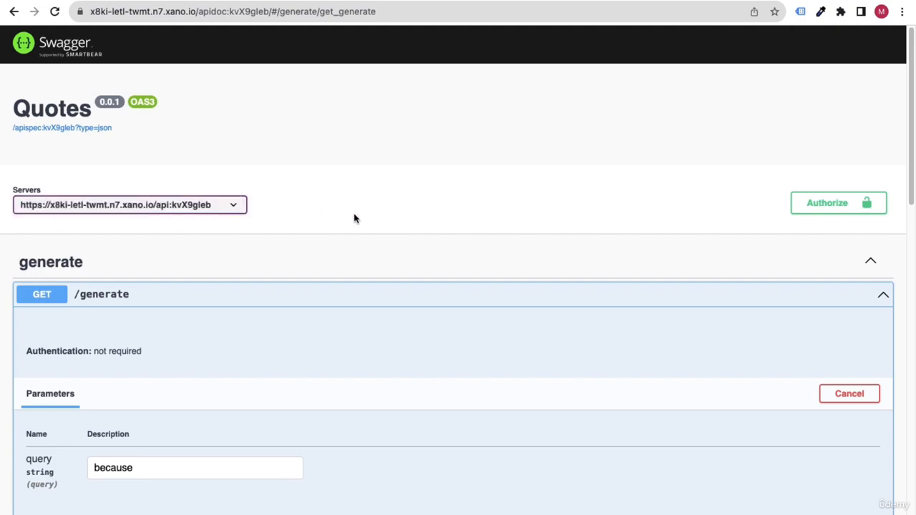